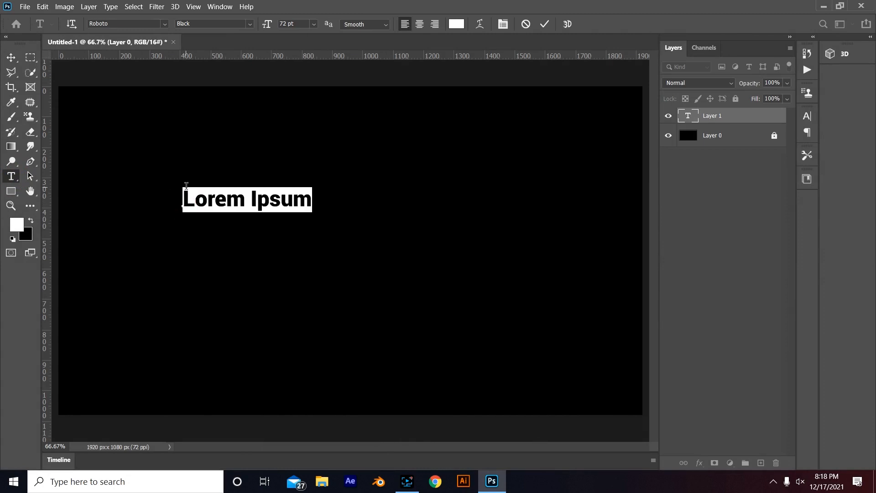
Replace the placeholder text with "EFFECT" and commit the text layer
type("e")
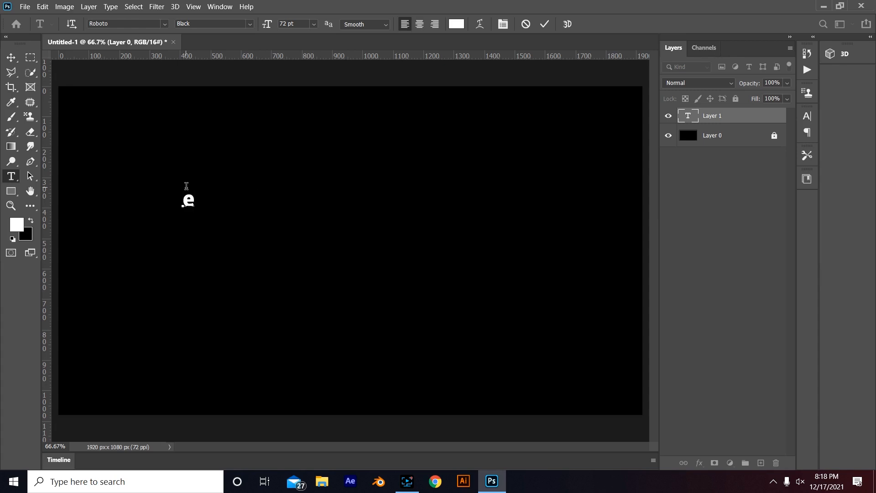
key("BackSpace")
type("EFFECT")
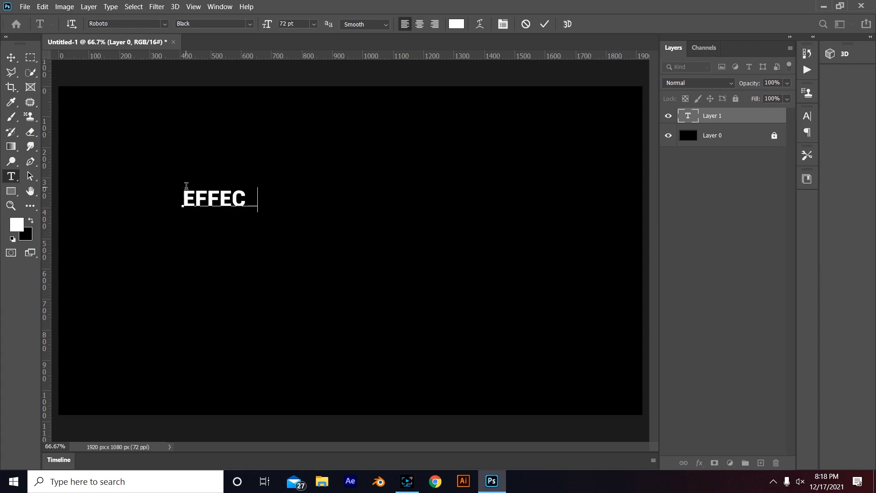
left_click(11, 57)
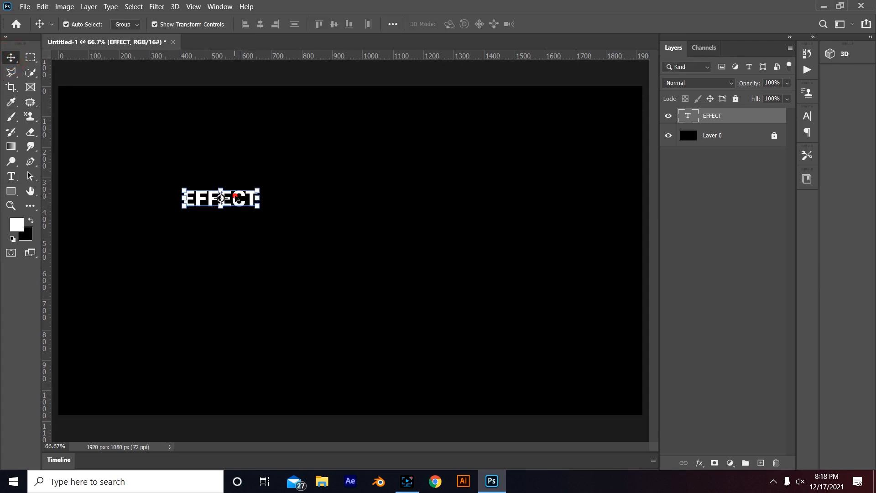
Enlarge the EFFECT text to about 452% and move it near the middle of the canvas, applying the transform and deselecting the layer
left_click_drag(236, 197, 460, 164)
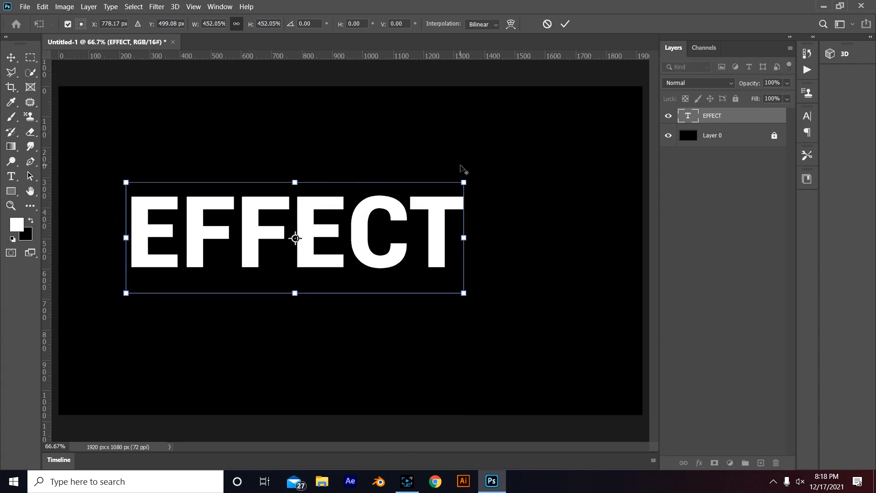
left_click_drag(370, 211, 410, 224)
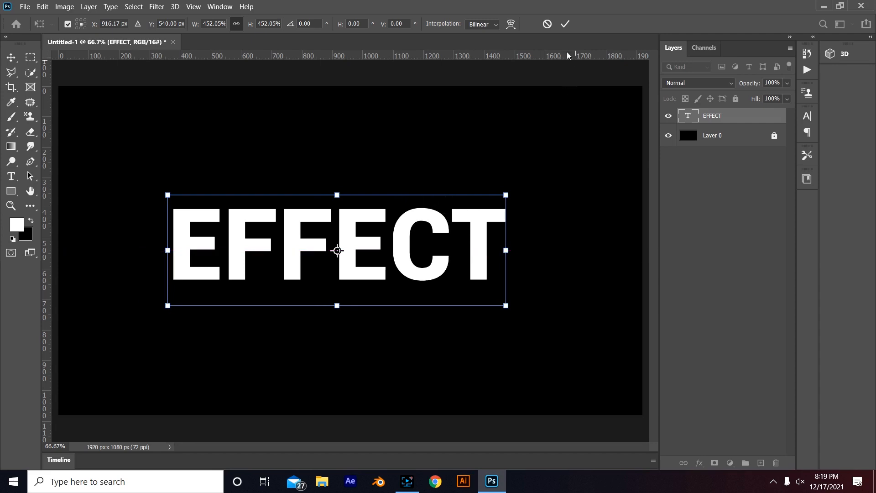
left_click(565, 24)
left_click(540, 152)
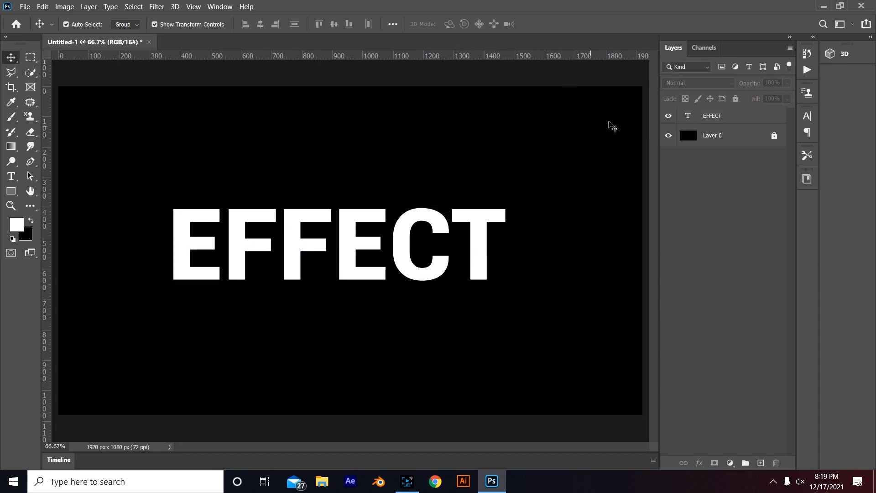
Convert the EFFECT text layer to a smart object
left_click(735, 116)
right_click(739, 116)
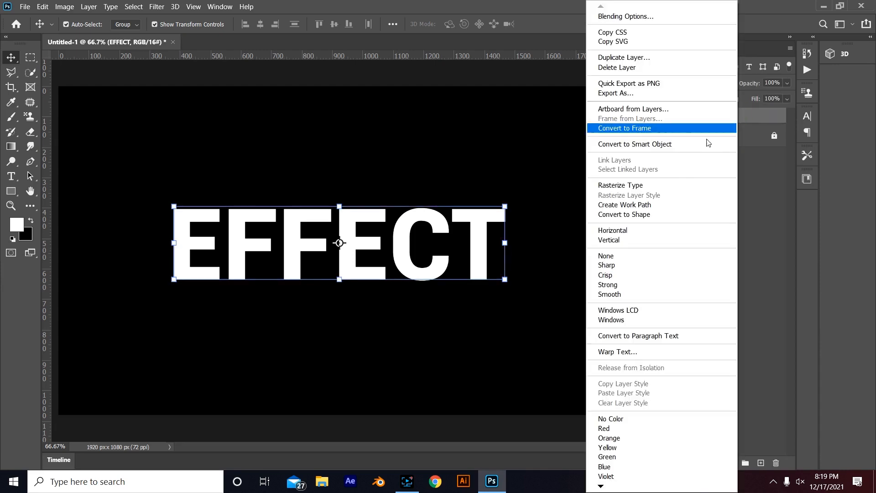
left_click(670, 145)
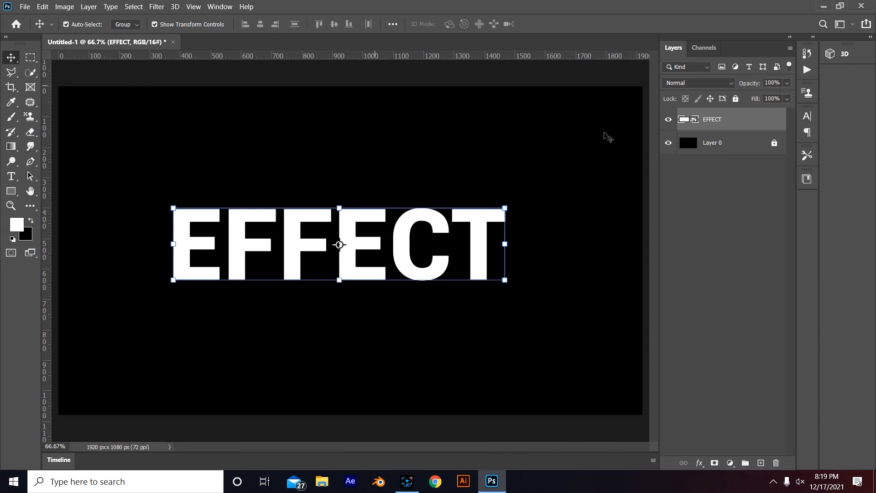
Duplicate the EFFECT smart object and apply a Motion Blur to the copy with a 90° angle and 295-pixel distance
left_click_drag(731, 119, 761, 462)
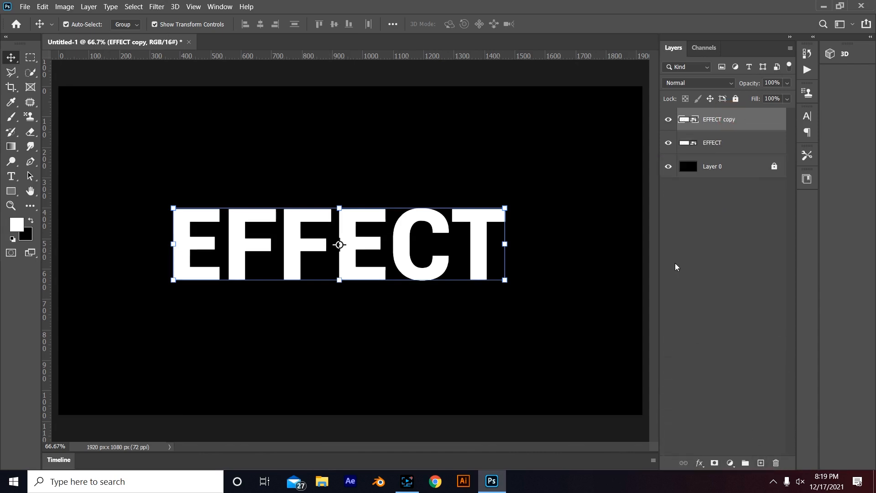
left_click(152, 8)
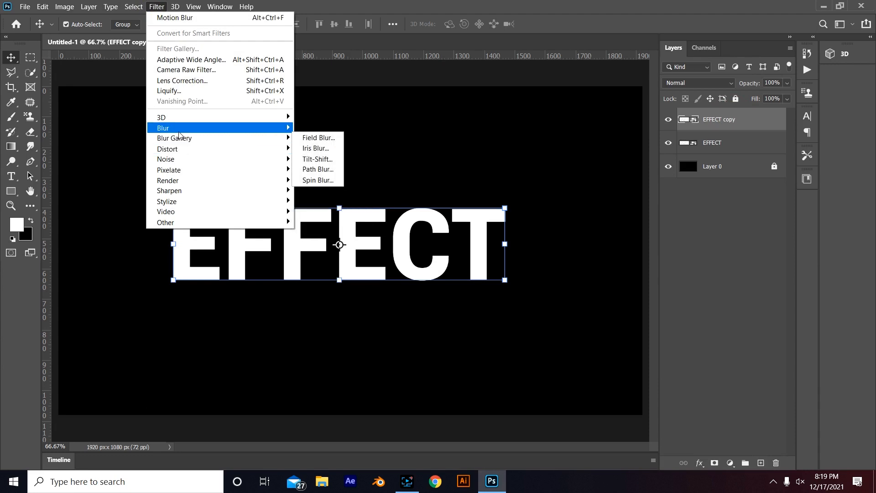
mouse_move(178, 131)
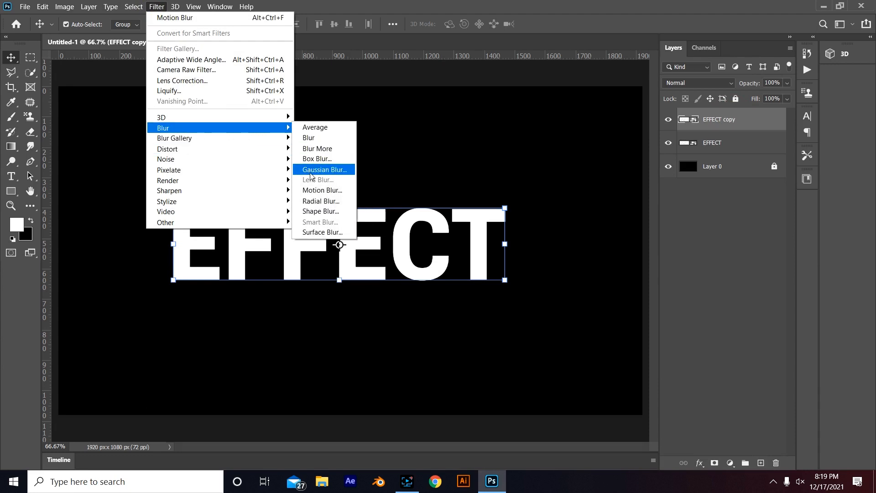
left_click(314, 191)
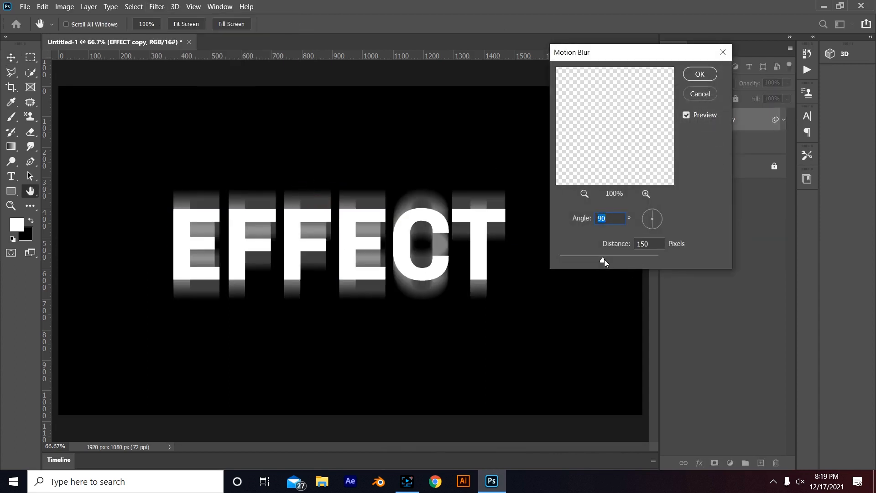
left_click_drag(603, 259, 631, 259)
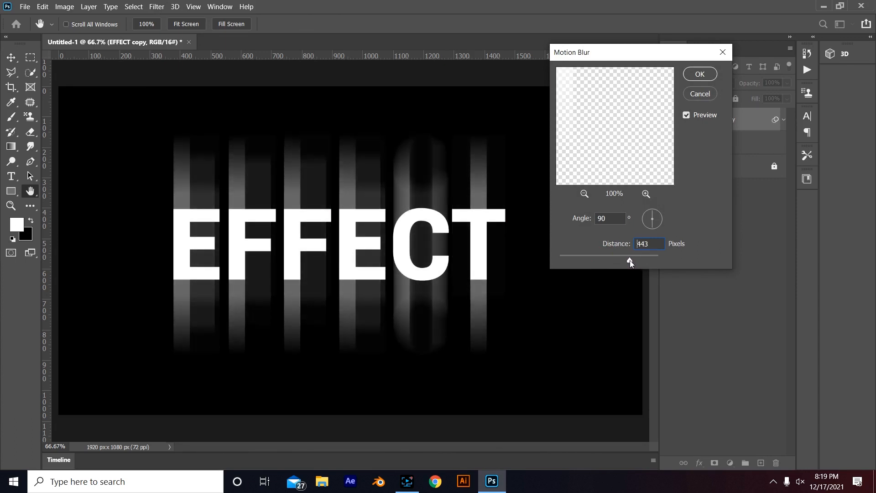
left_click_drag(629, 260, 625, 260)
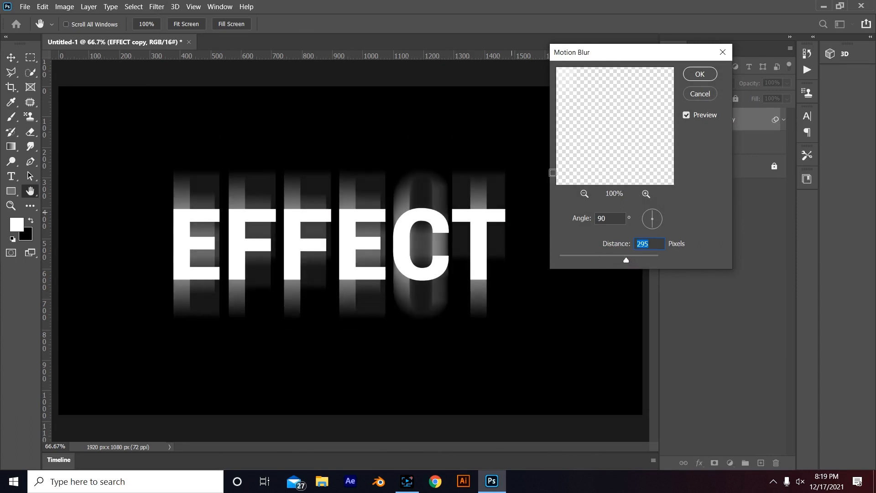
left_click_drag(622, 121, 653, 135)
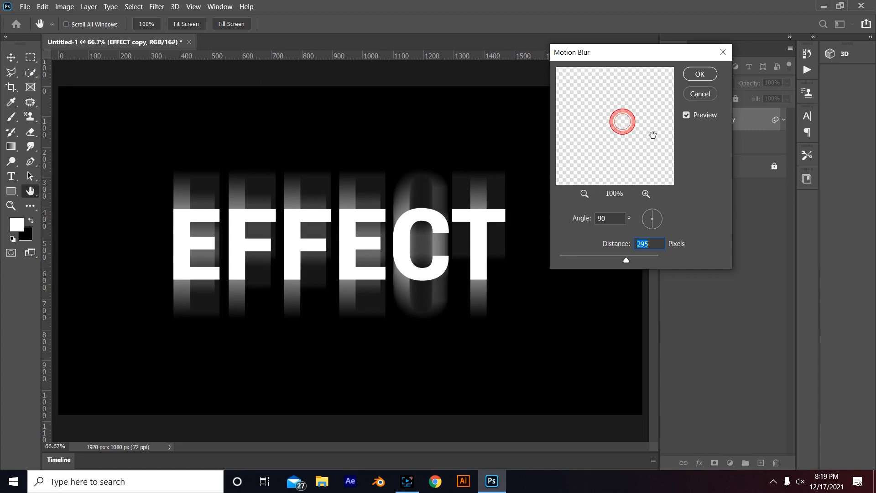
left_click(700, 75)
Duplicate the motion-blurred EFFECT copy and set the new copy's Motion Blur angle to 0°
left_click_drag(718, 123, 761, 466)
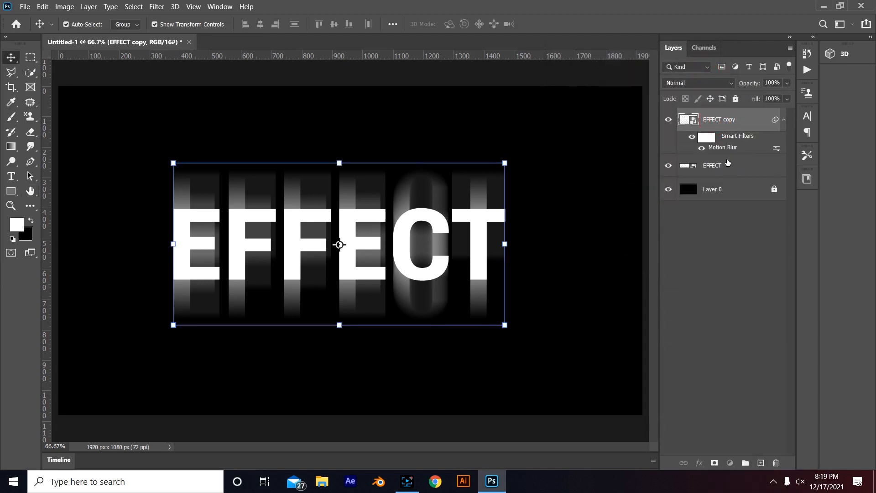
left_click_drag(731, 120, 761, 463)
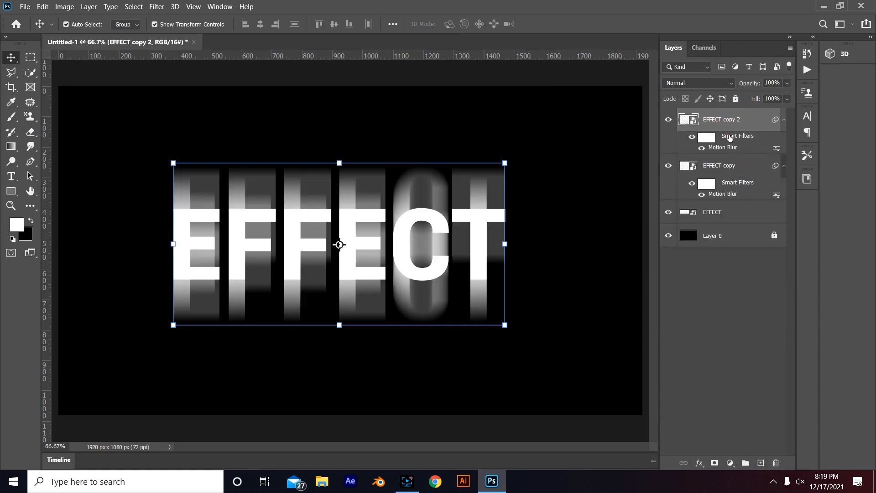
double_click(726, 148)
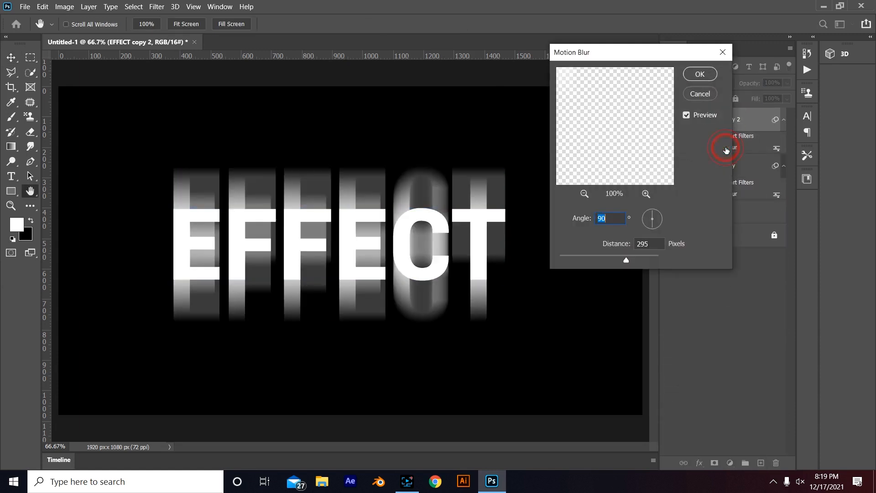
type("0")
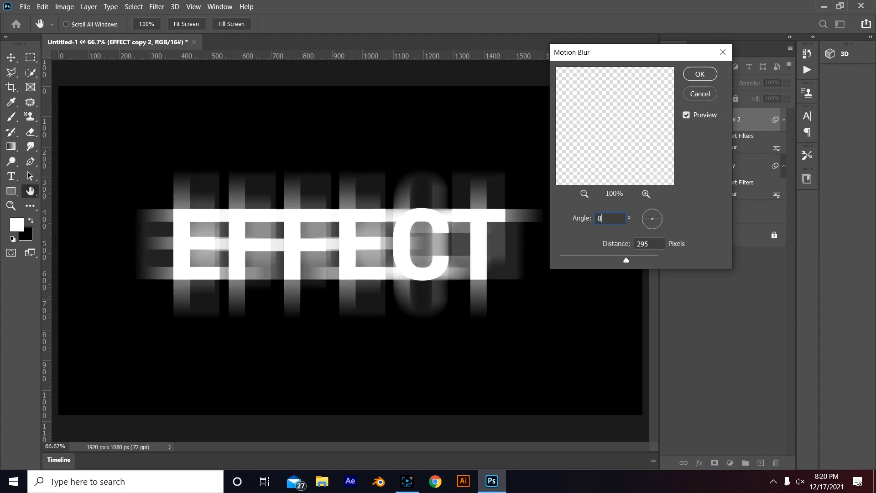
left_click(700, 74)
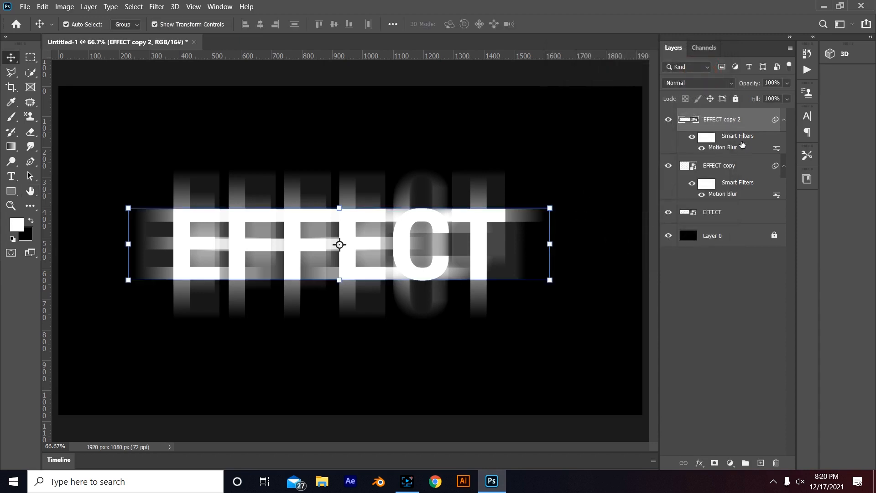
Reduce the opacity of both motion-blurred EFFECT copies together to about 47%
left_click(731, 166, "shift")
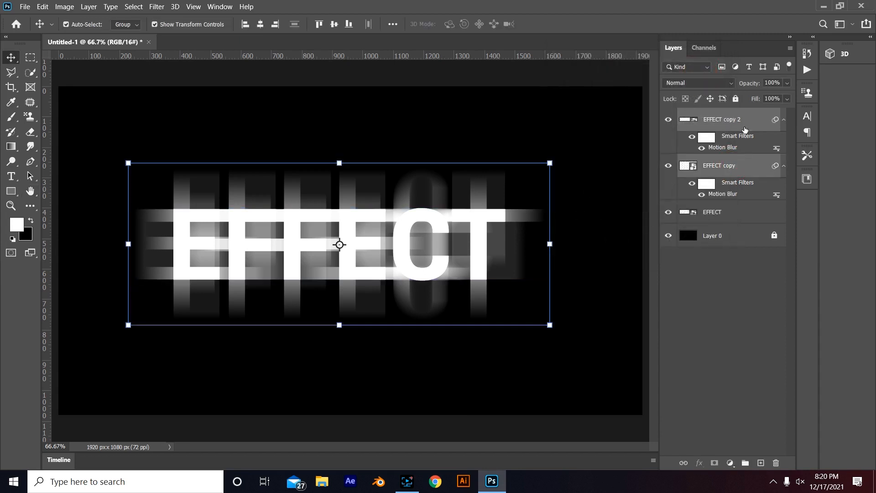
left_click(785, 82)
left_click_drag(787, 97, 757, 98)
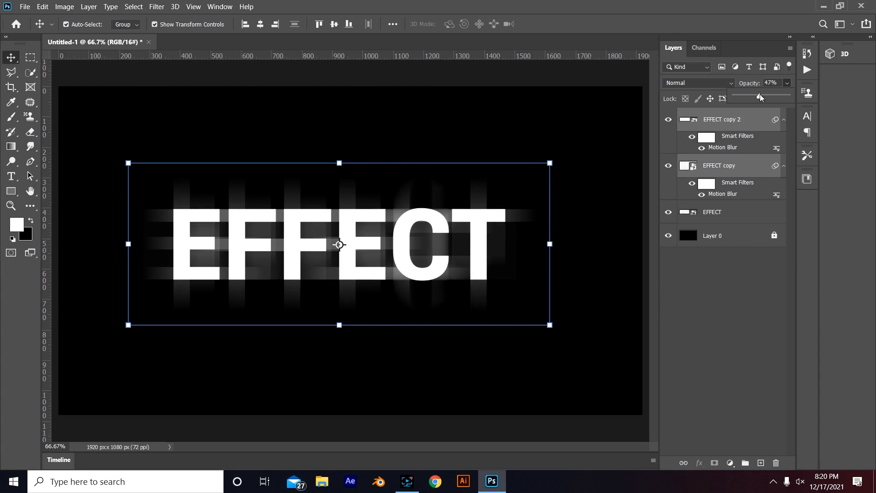
left_click(710, 313)
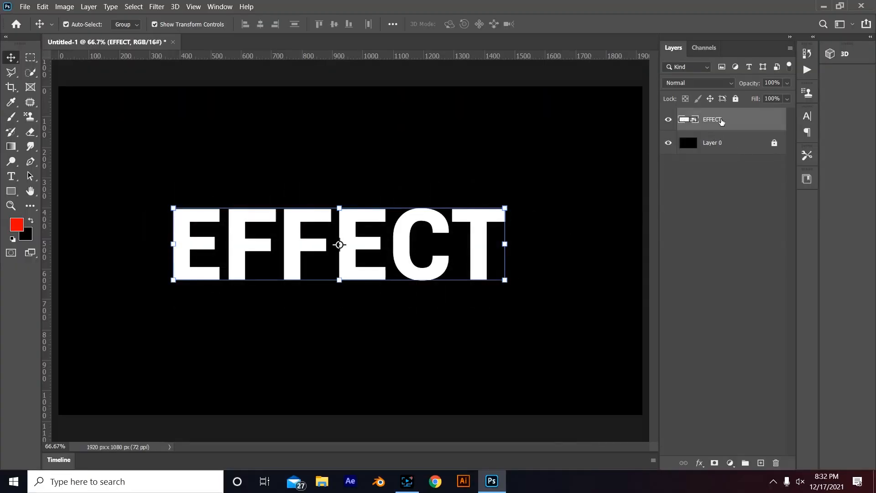
Apply Convert to Smart Object to the single EFFECT layer above the black background
right_click(720, 120)
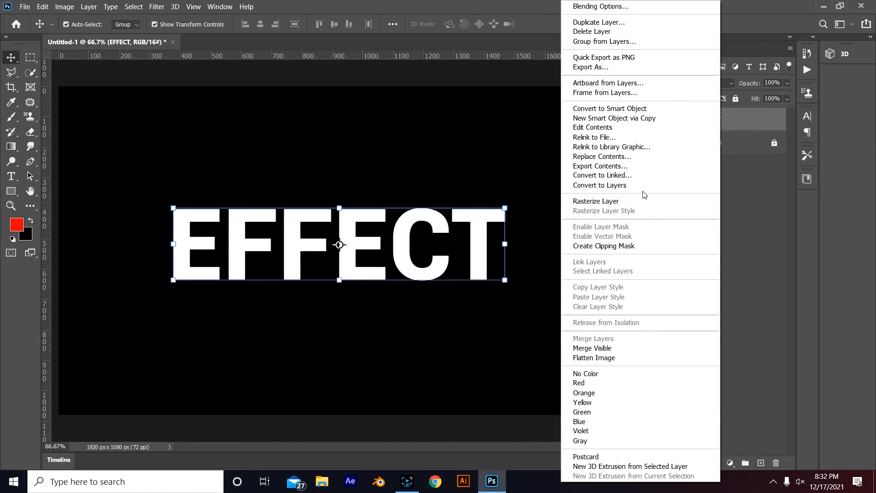
left_click(765, 200)
right_click(735, 119)
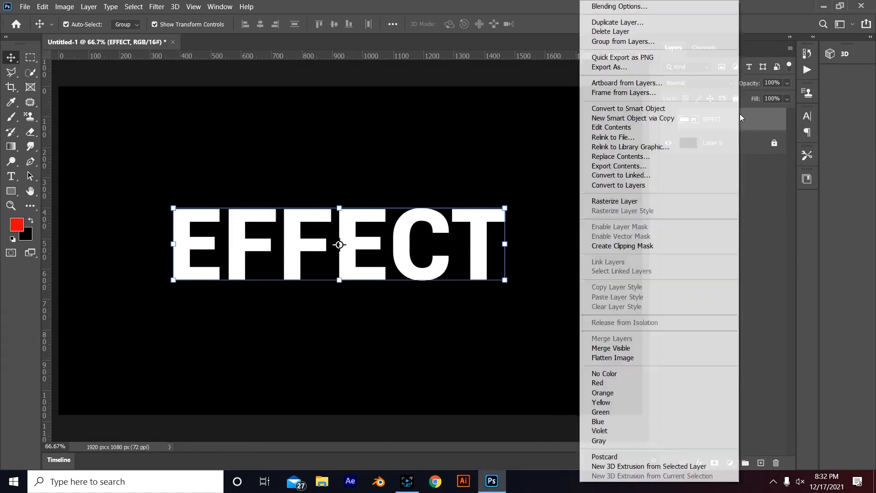
left_click(696, 109)
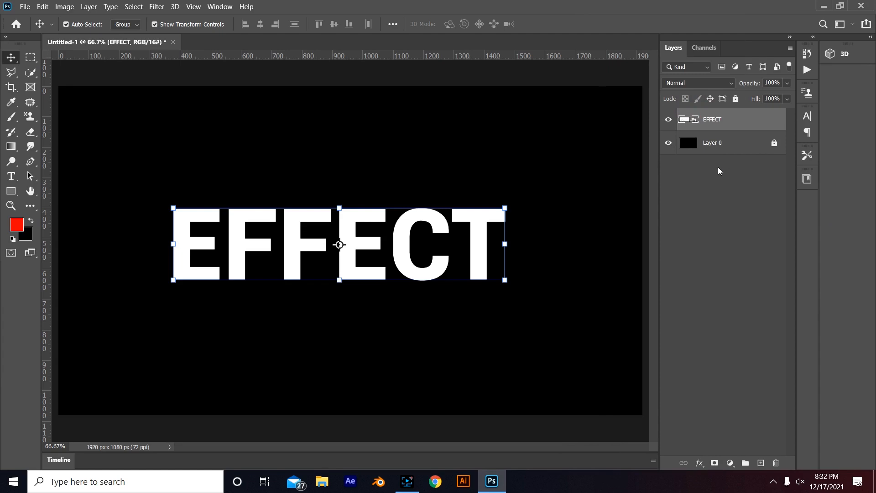
Start a Spin Blur on the EFFECT layer, centring its ellipse on the word and stretching it to enclose all the letters
left_click(156, 6)
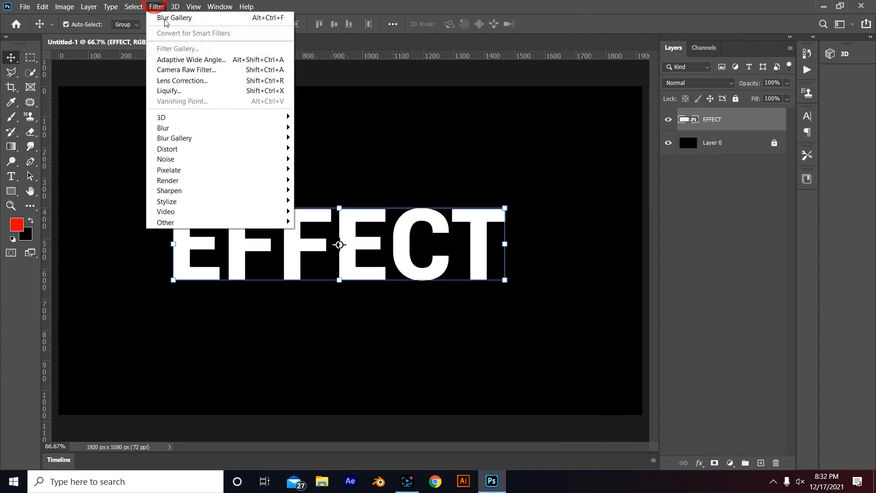
mouse_move(171, 139)
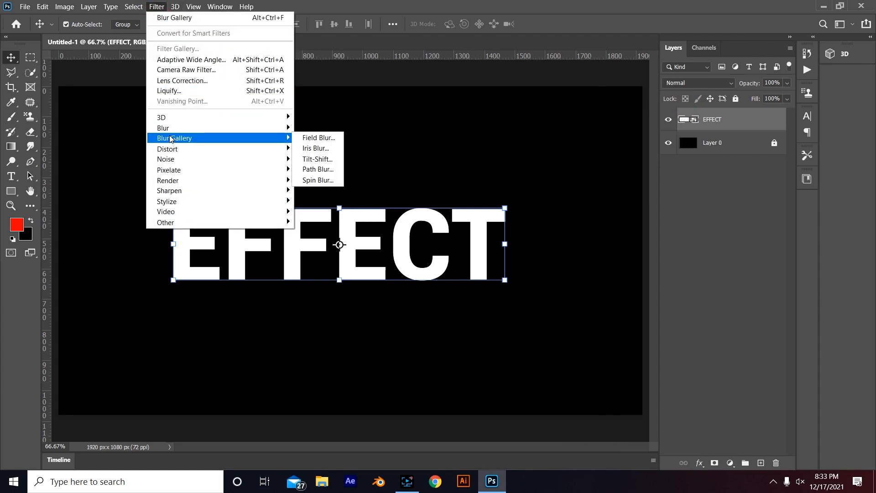
left_click(335, 181)
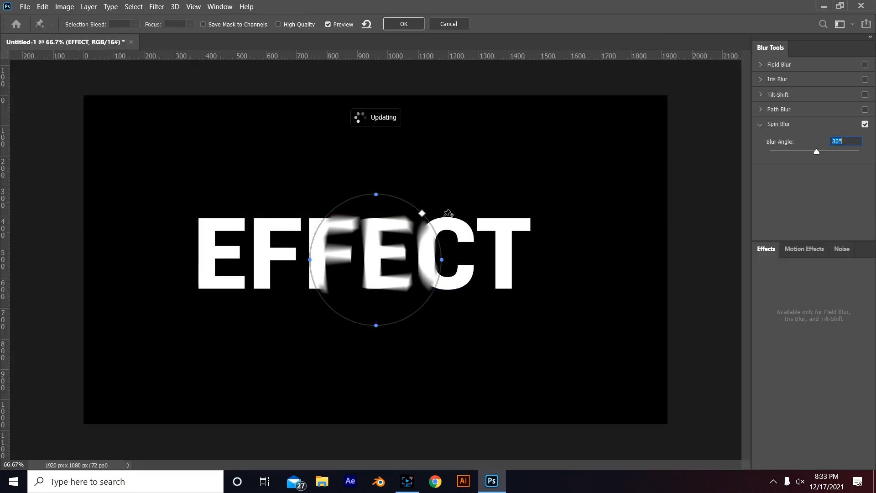
left_click_drag(443, 259, 545, 253)
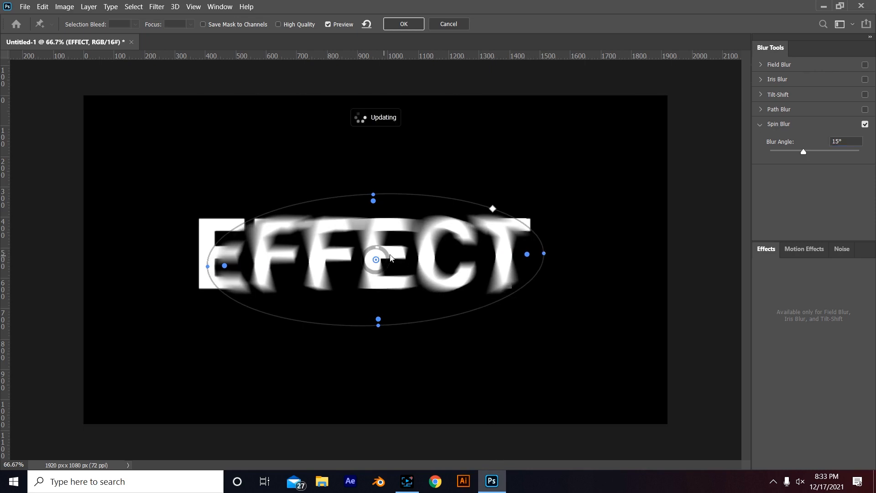
left_click_drag(377, 259, 357, 253)
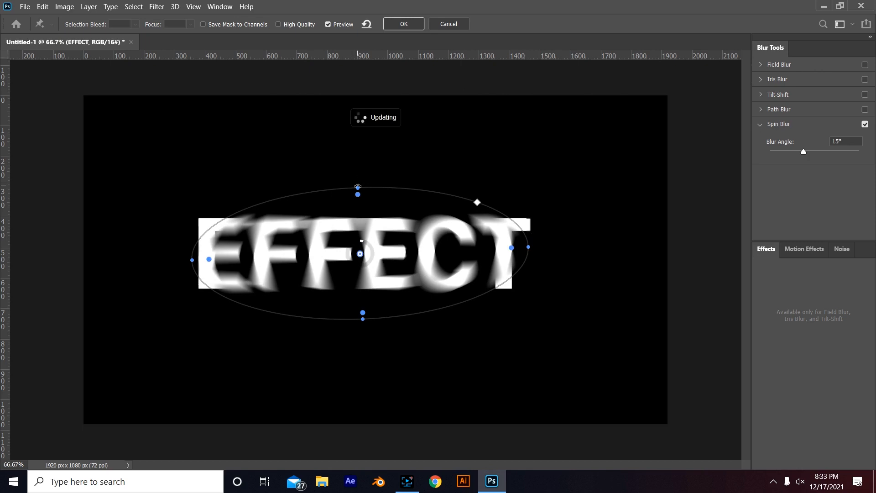
left_click_drag(358, 187, 362, 165)
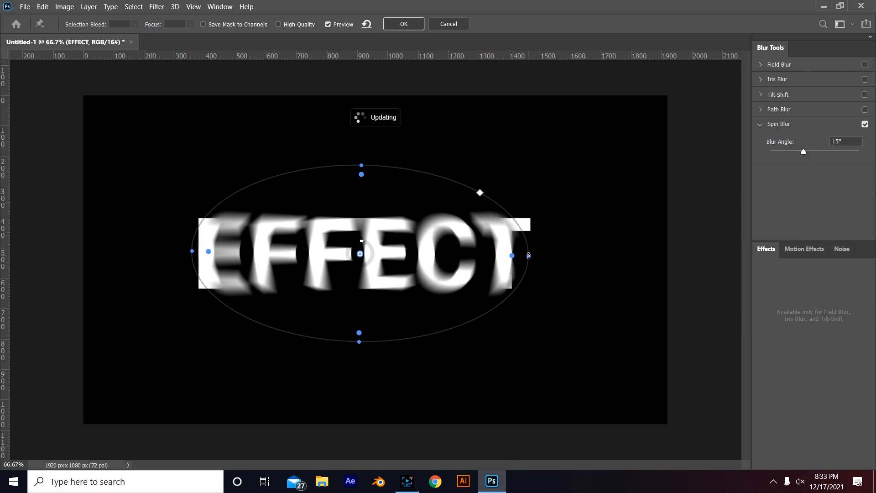
mouse_move(528, 255)
left_mouse_down()
mouse_move(552, 255)
mouse_move(530, 252)
mouse_move(542, 256)
left_mouse_up()
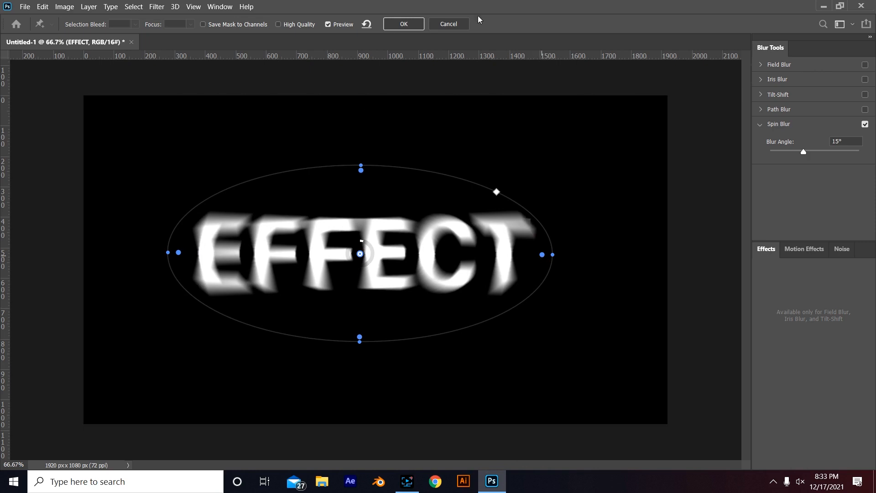
Set the Spin Blur angle to 7° and apply the blur
left_click(802, 152)
left_click_drag(801, 152, 783, 152)
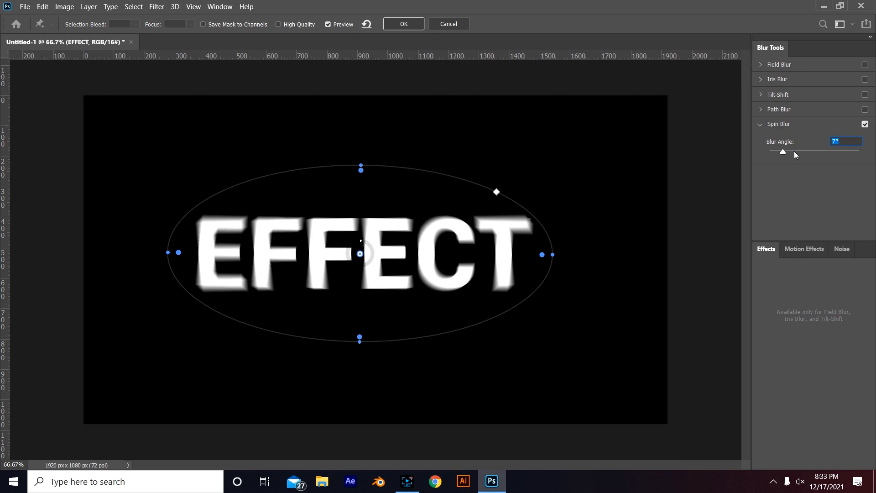
left_click(404, 24)
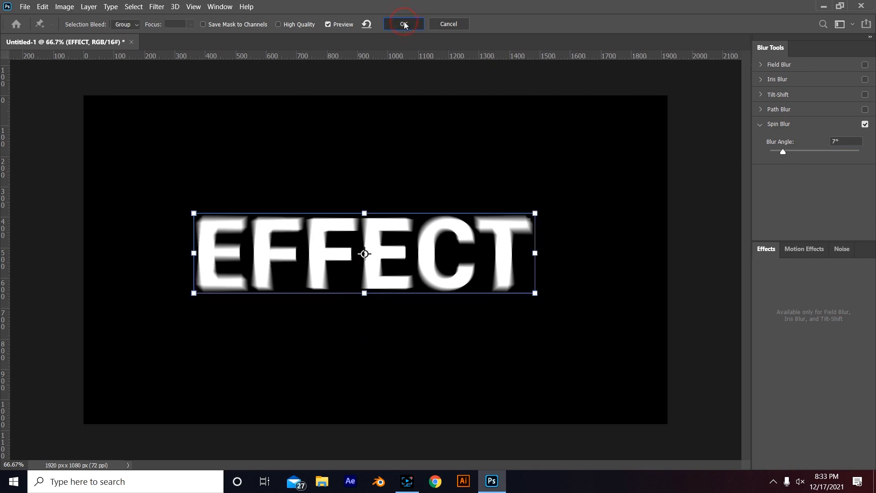
Duplicate the spin-blurred EFFECT layer and raise the copy's Spin Blur angle to 26°
left_click_drag(735, 112, 762, 464)
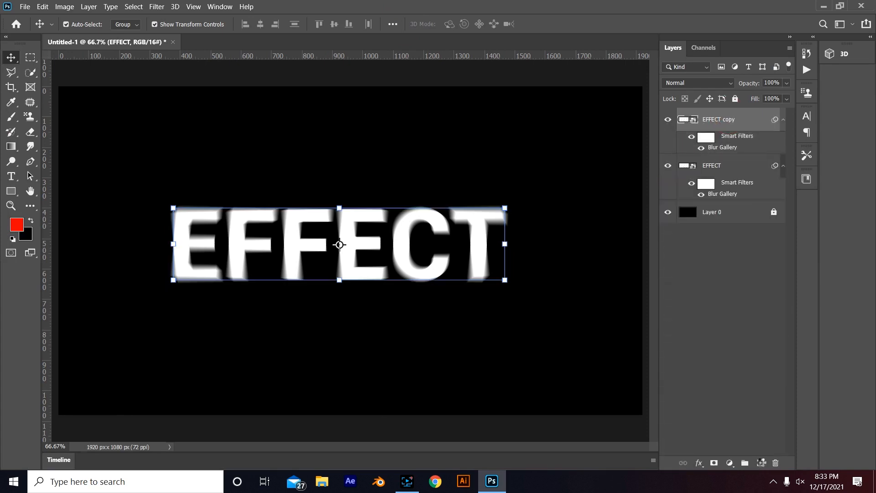
double_click(719, 147)
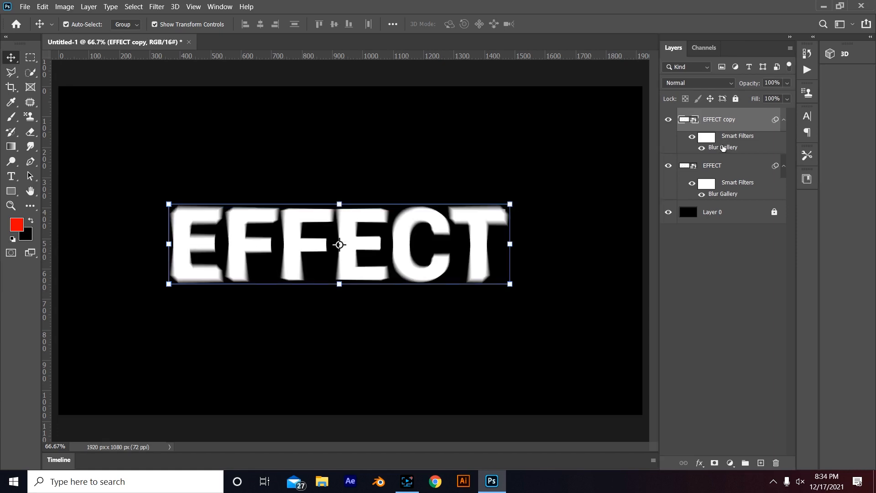
left_click(723, 146)
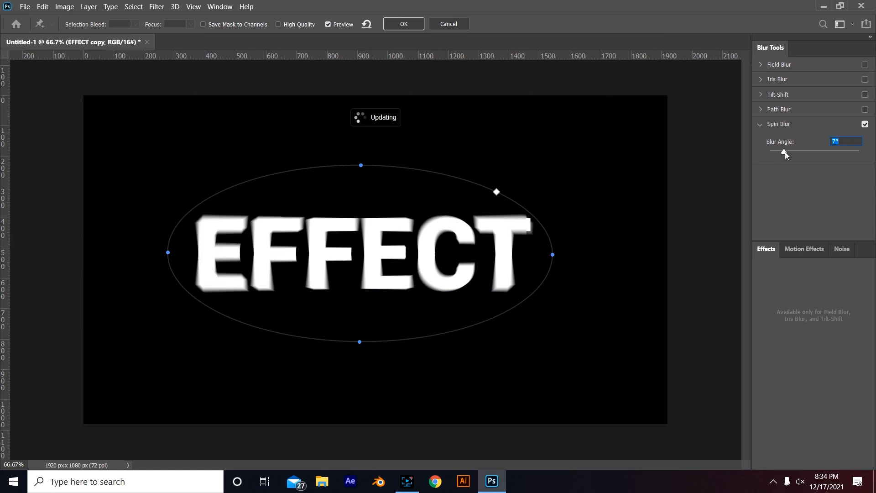
left_click(784, 152)
left_click_drag(786, 155, 805, 156)
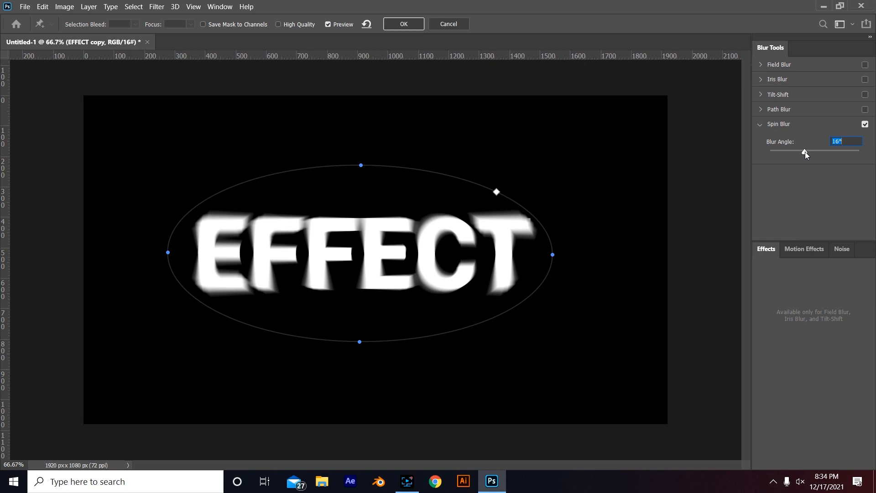
left_click_drag(807, 153, 813, 153)
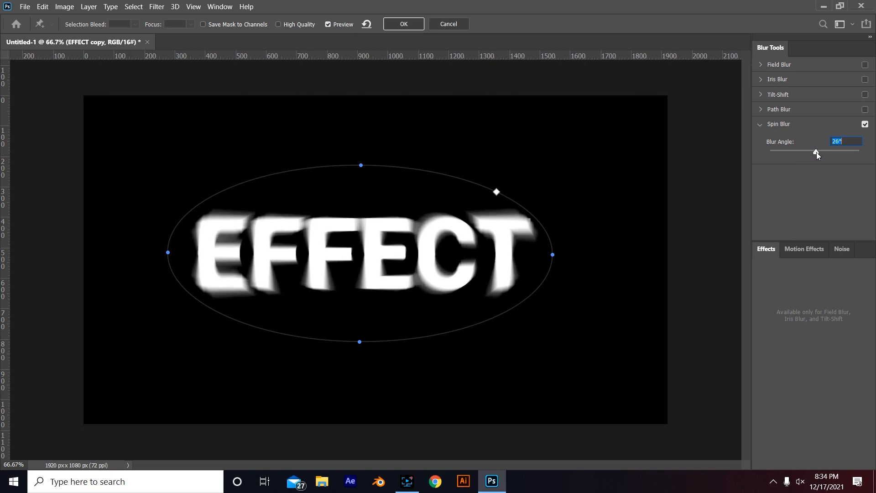
left_click(405, 25)
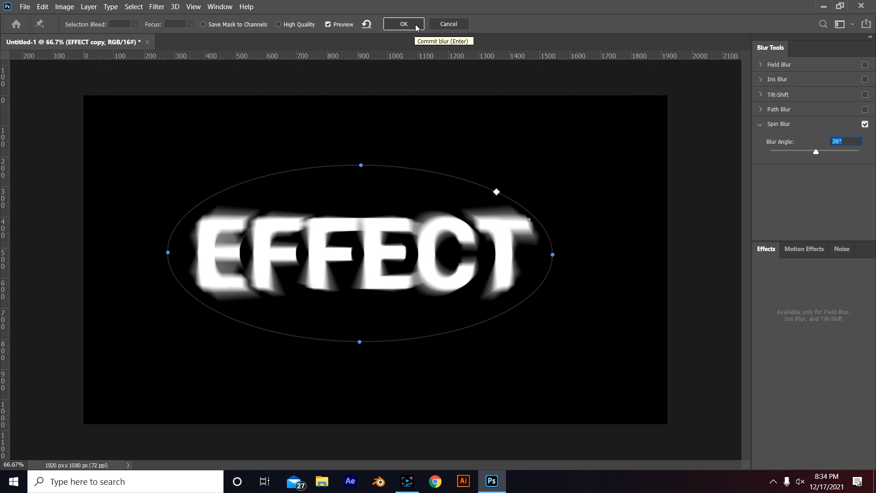
left_click(415, 24)
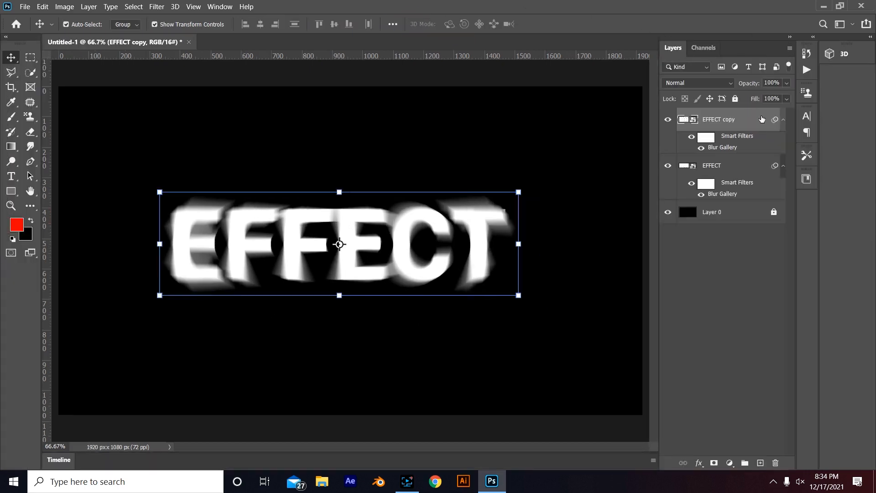
Reduce the layer opacity of the more strongly blurred EFFECT copy to 64%
left_click(787, 84)
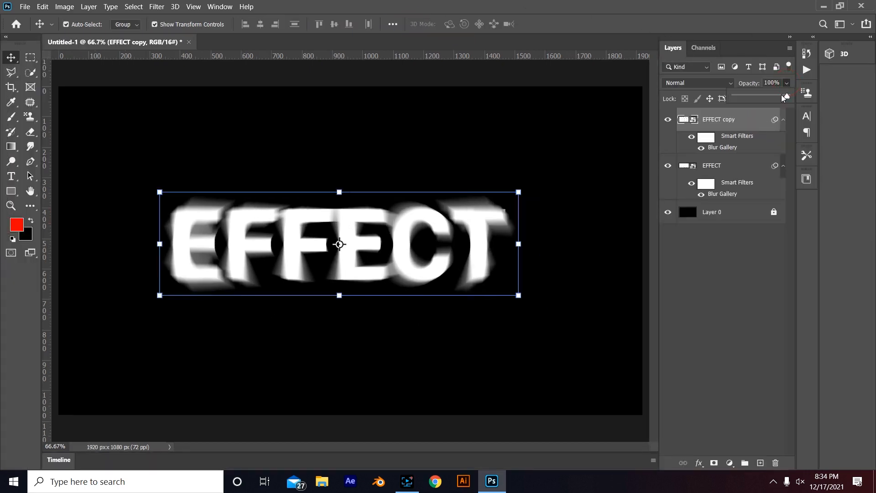
left_click_drag(783, 97, 769, 95)
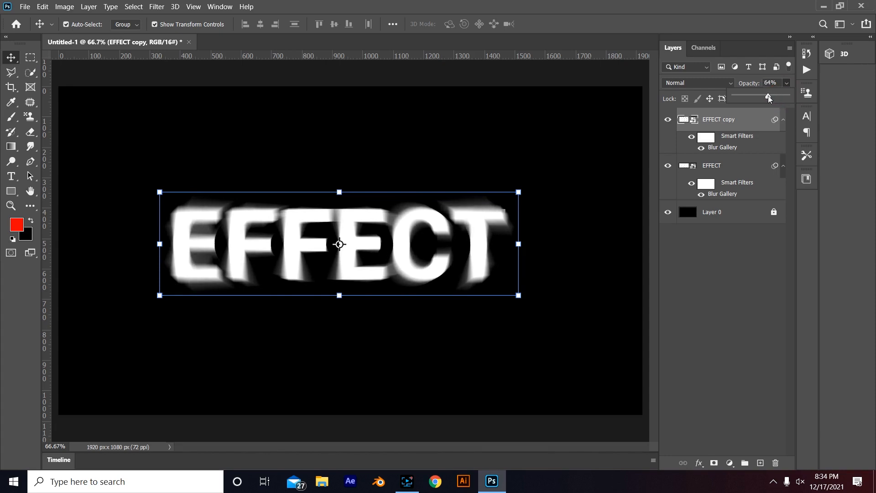
left_click(747, 269)
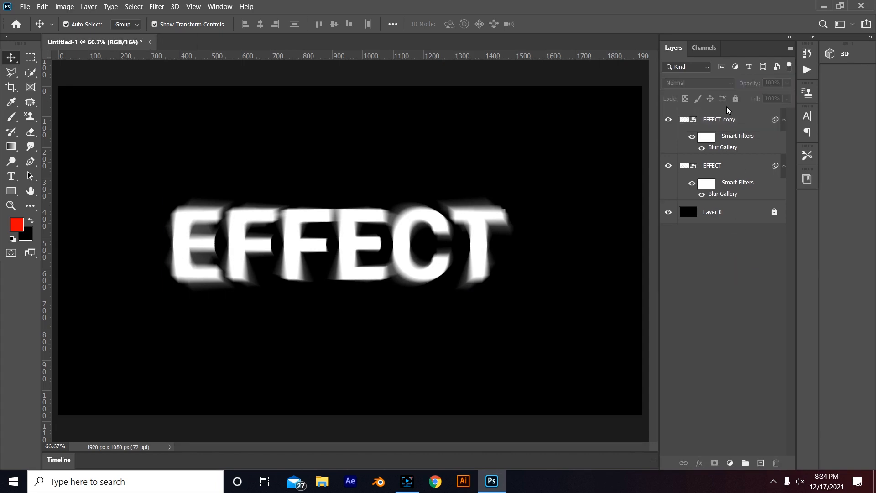
Duplicate the EFFECT copy layer and set the new duplicate's Spin Blur angle to 62°
left_click_drag(728, 116, 761, 461)
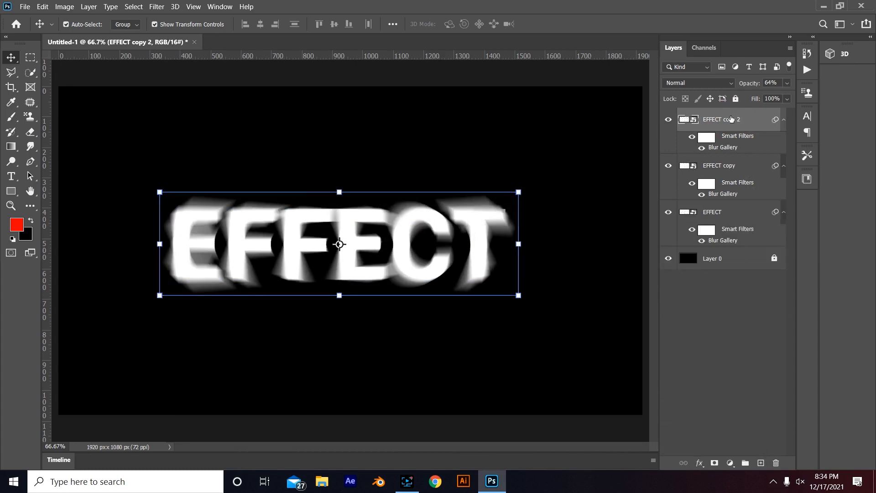
double_click(731, 119)
left_click(748, 120)
double_click(743, 146)
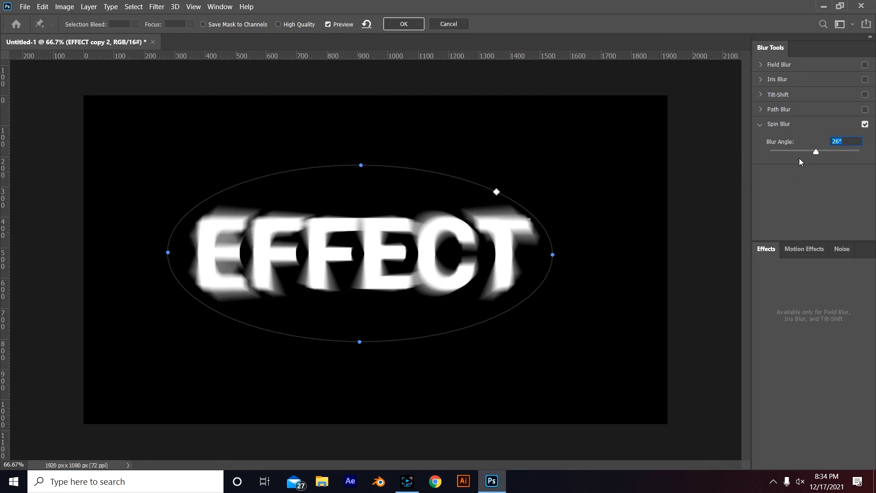
left_click_drag(814, 151, 824, 152)
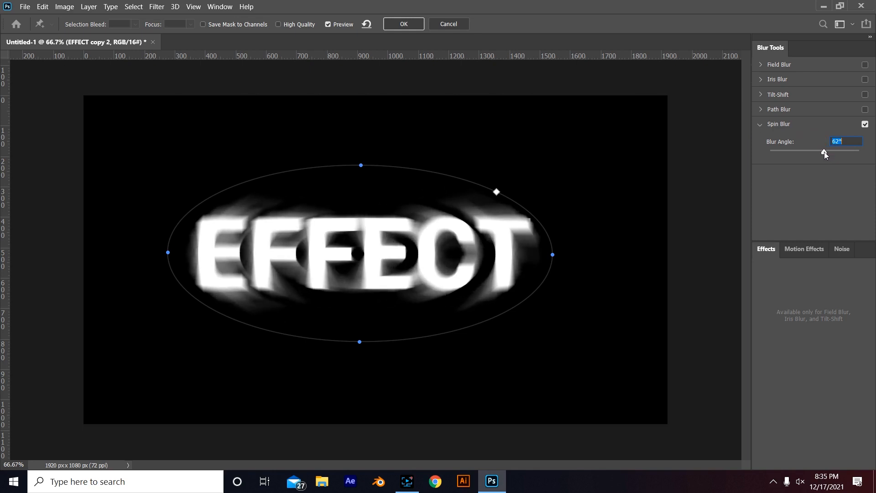
left_click(402, 25)
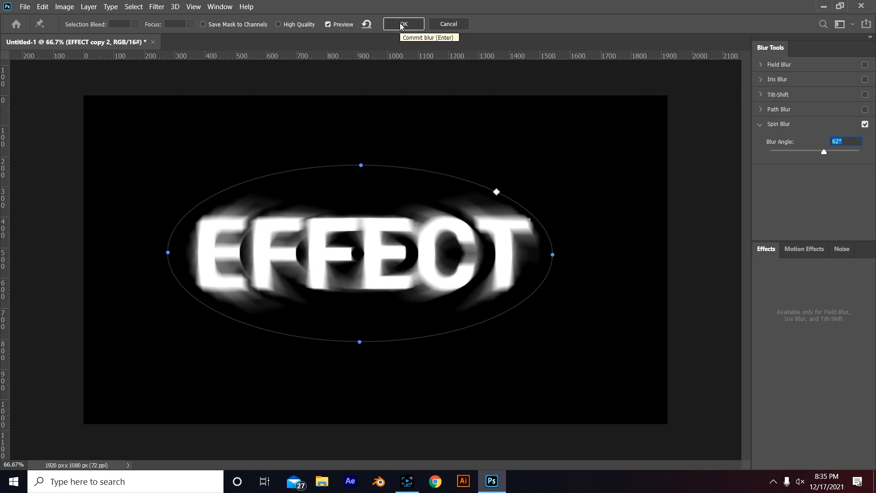
left_click(401, 25)
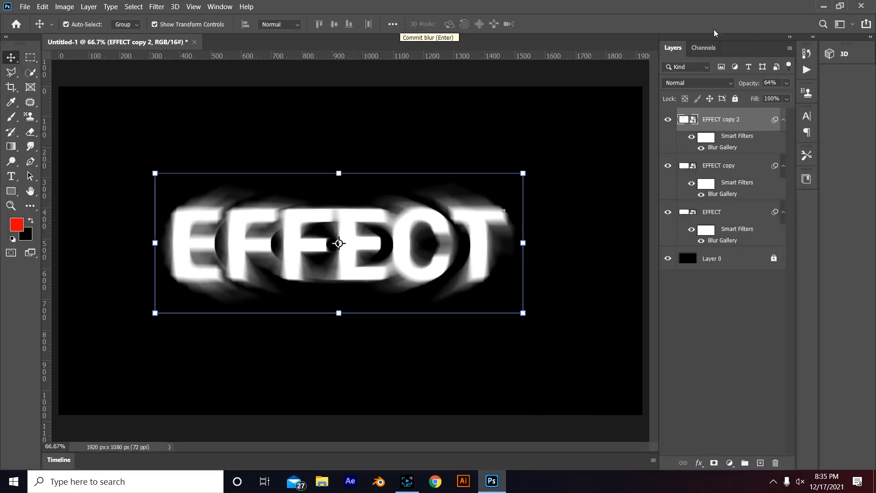
Lower the opacity of the topmost spin-blurred layer, EFFECT copy 2
left_click_drag(785, 86, 749, 97)
left_click(588, 143)
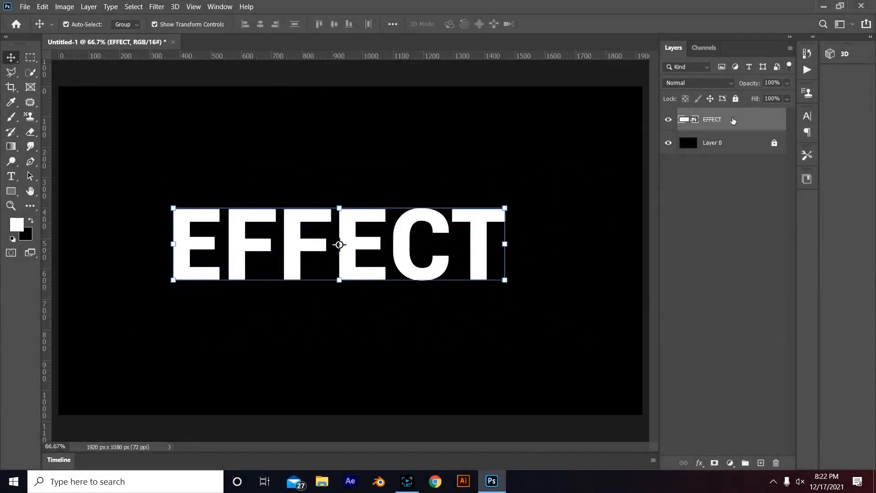
Duplicate the unblurred EFFECT layer with the copy's fill at 0%, and hide the original EFFECT layer
left_click_drag(729, 124, 760, 463)
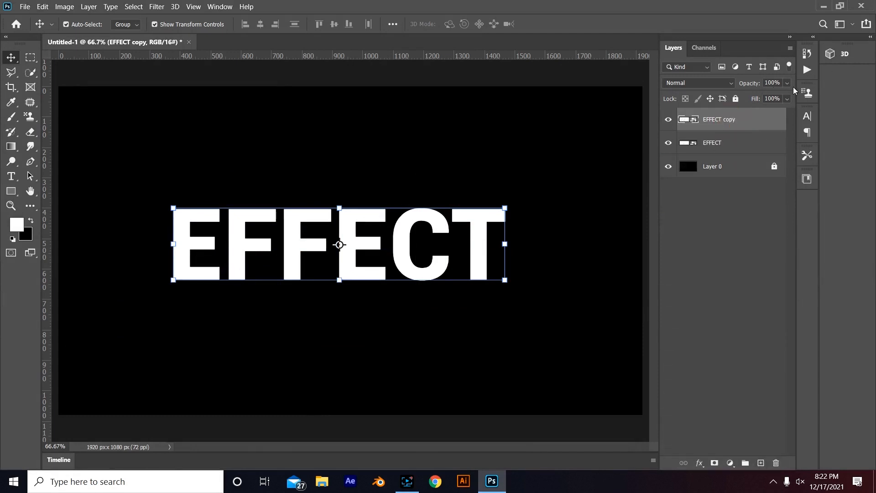
left_click(787, 98)
left_click_drag(788, 111, 715, 121)
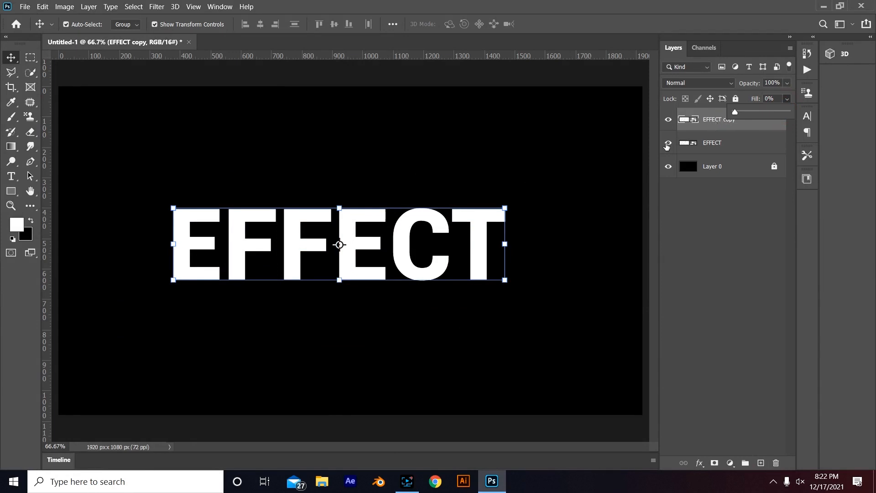
left_click(668, 143)
Add a 6 px outside Stroke layer style to the EFFECT copy layer
double_click(732, 121)
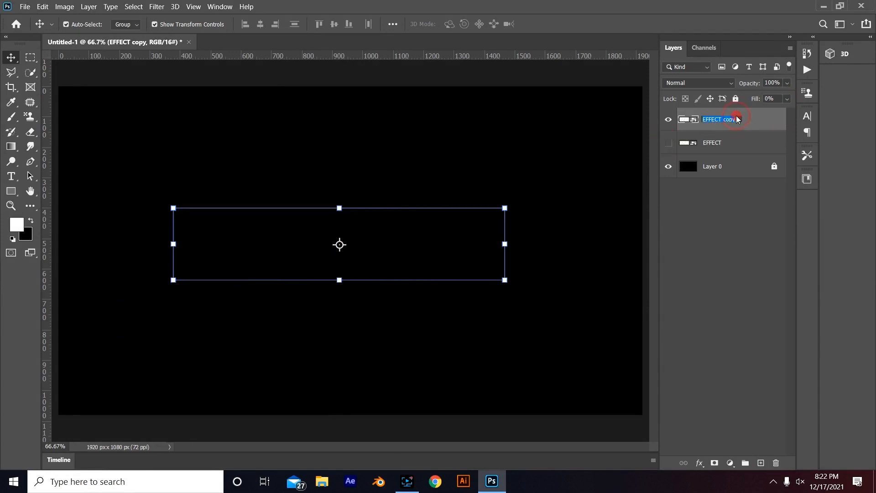
left_click(761, 120)
double_click(761, 120)
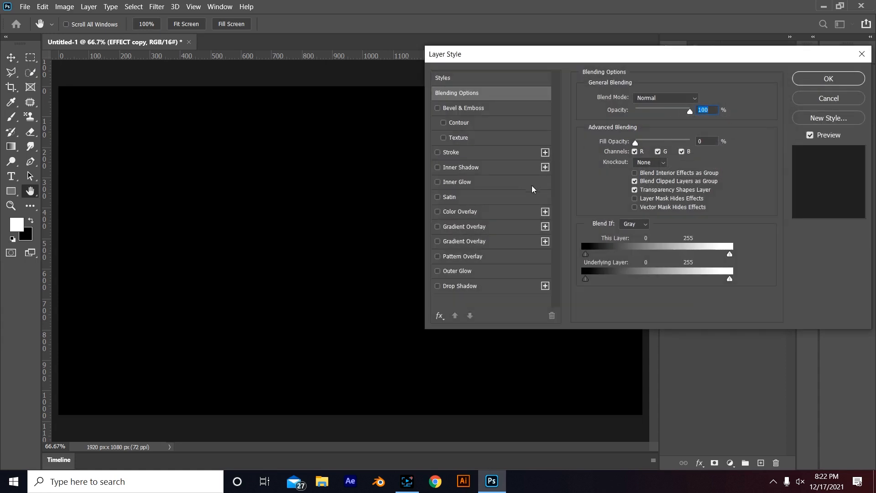
left_click(450, 152)
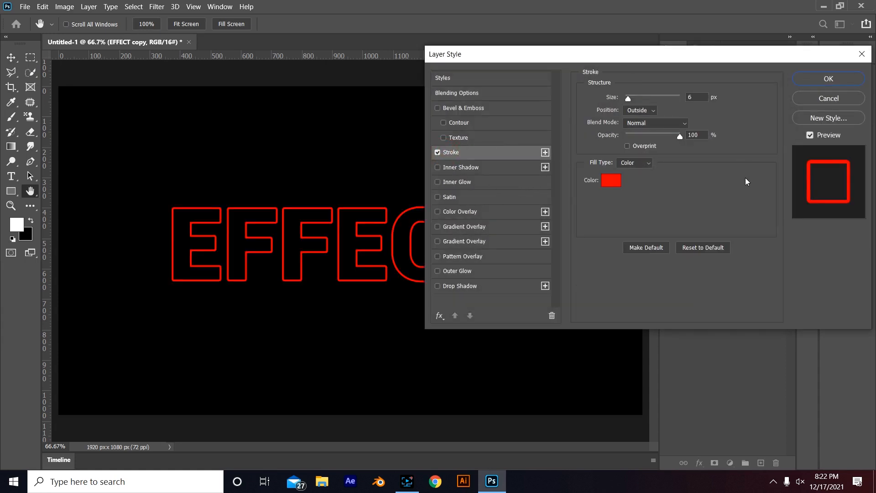
left_click(637, 163)
left_click(725, 185)
left_click(612, 181)
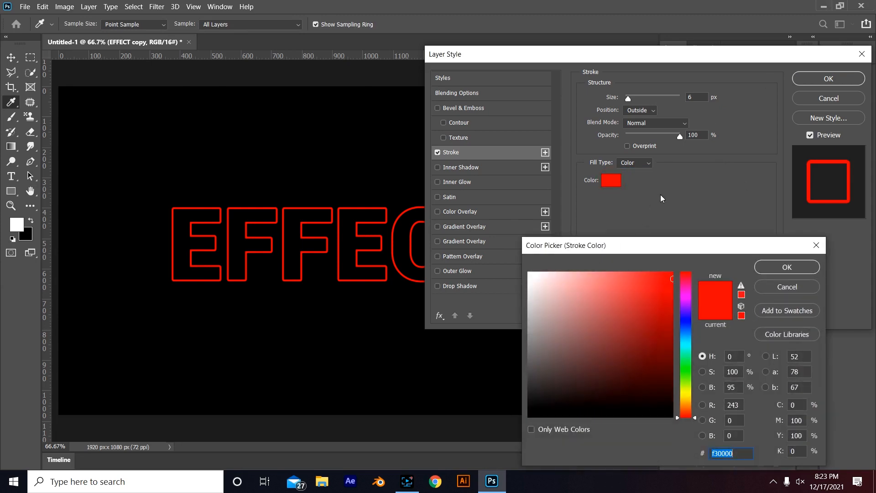
left_click(787, 269)
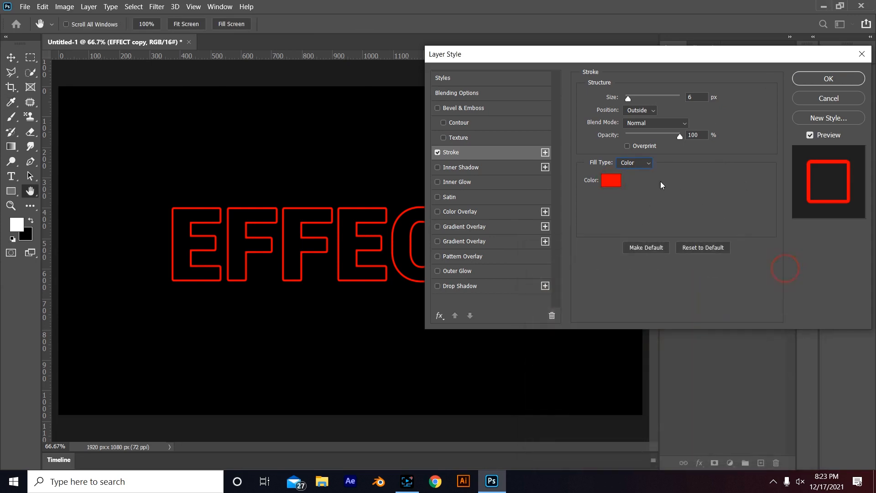
Set the stroke's fill type to Gradient and move the gradient's cyan colour stop to location 26%
left_click(635, 163)
left_click(637, 182)
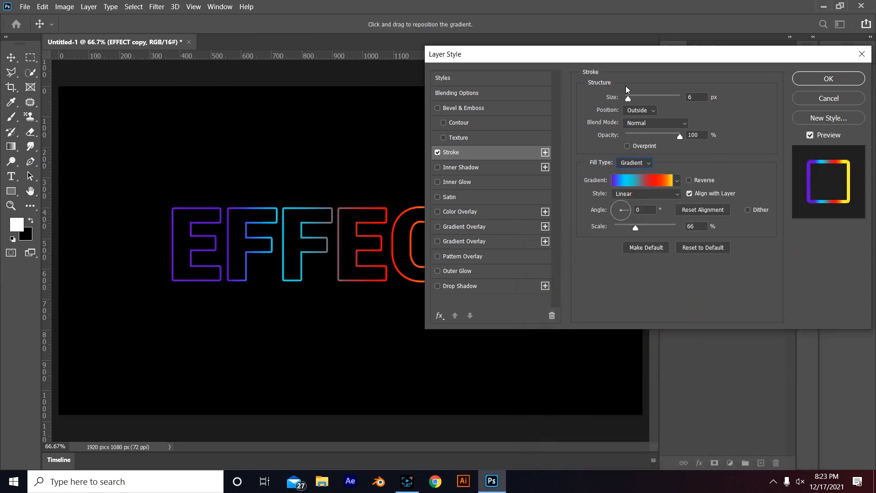
left_click(650, 182)
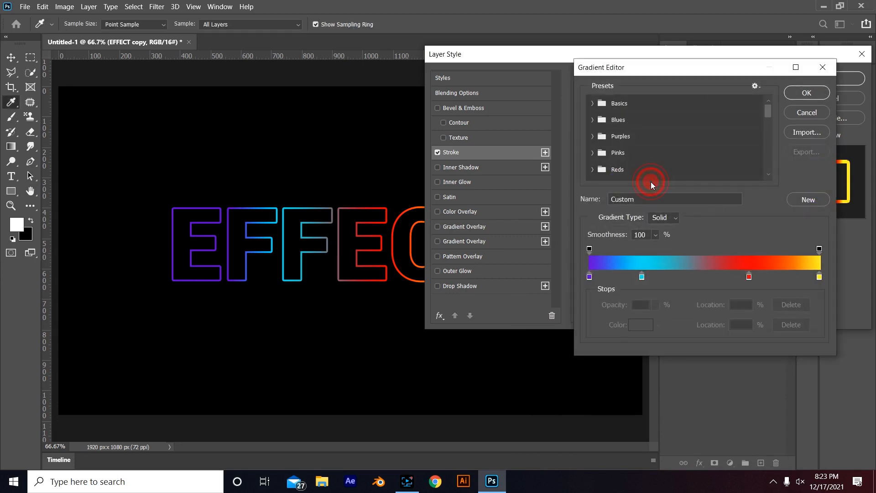
left_click_drag(642, 277, 649, 276)
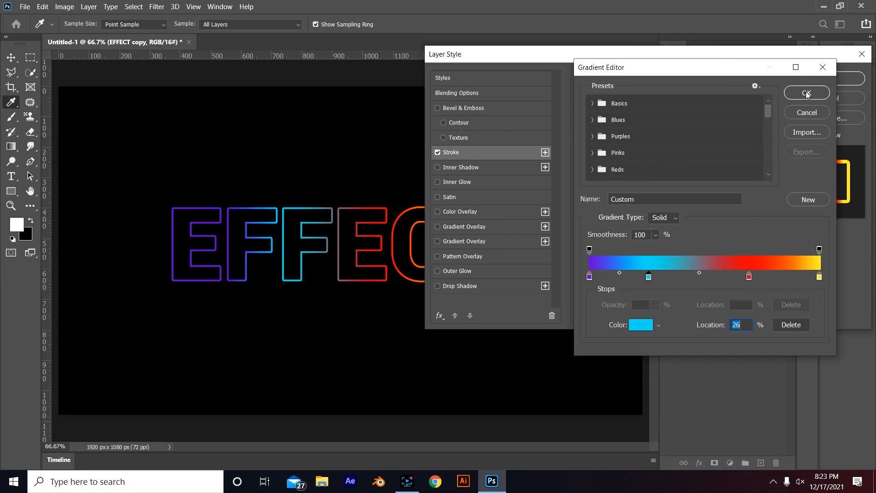
scroll(737, 144, "down", 1)
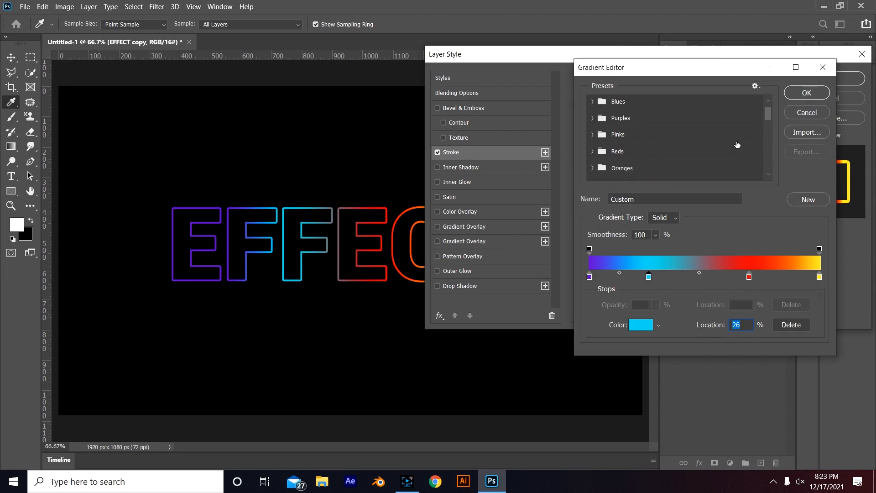
left_click(801, 93)
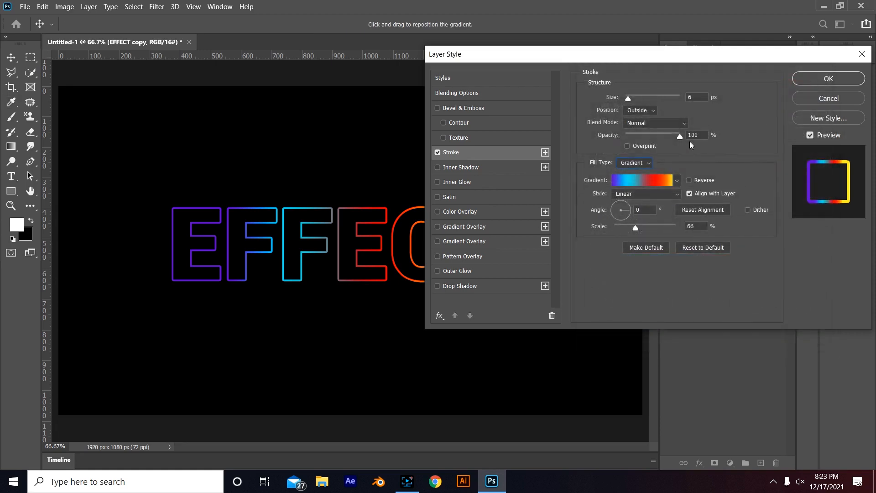
Set the stroke gradient's angle to 14° and apply the layer style
left_click_drag(674, 54, 702, 35)
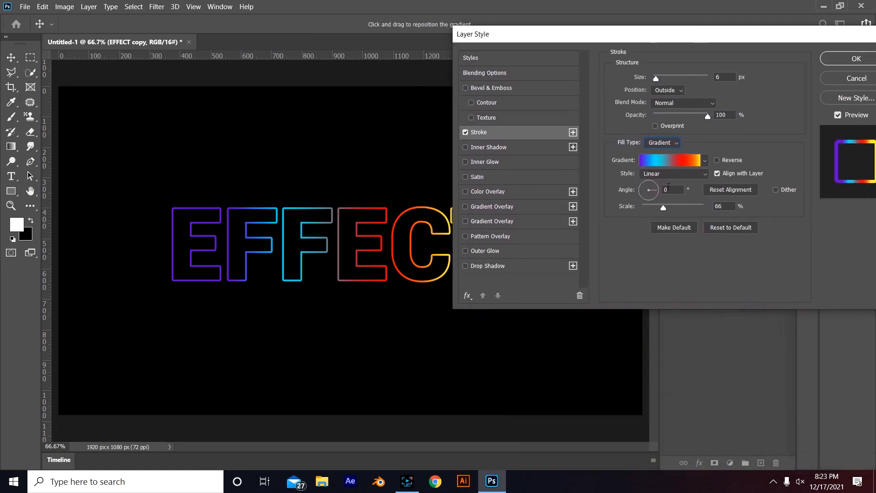
mouse_move(651, 193)
left_mouse_down()
mouse_move(656, 181)
mouse_move(665, 186)
left_mouse_up()
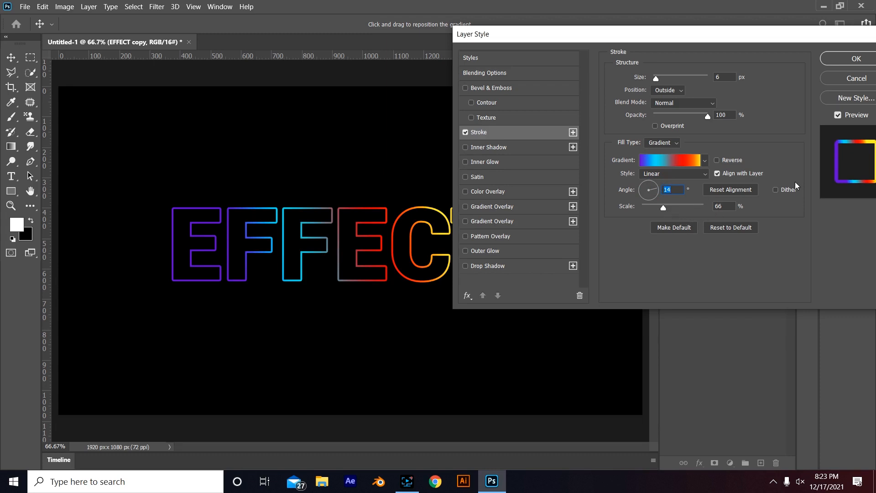
left_click(836, 59)
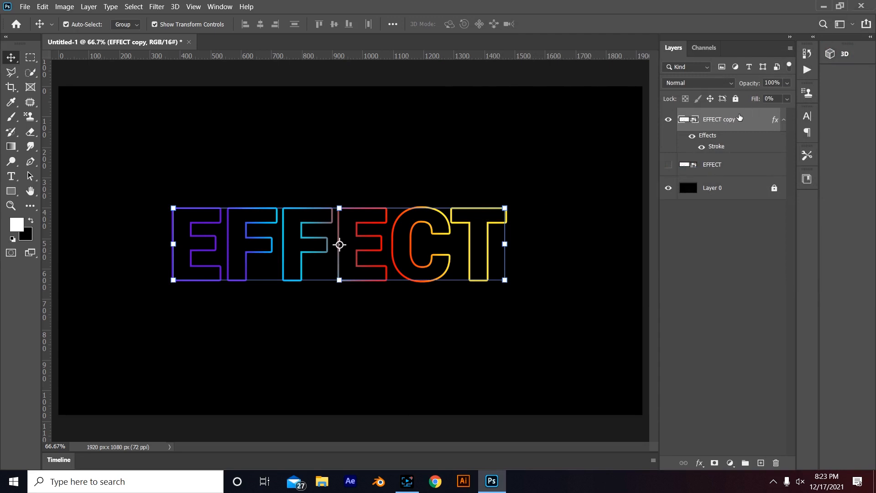
Duplicate the gradient-outlined EFFECT copy twice and merge the three outlined layers into one
mouse_move(738, 118)
left_mouse_down()
mouse_move(748, 120)
mouse_move(760, 463)
left_mouse_up()
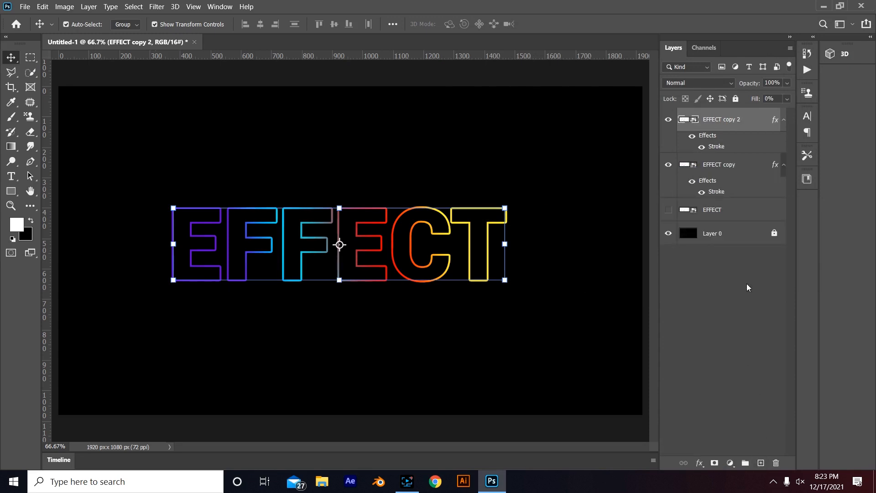
left_click_drag(740, 116, 761, 463)
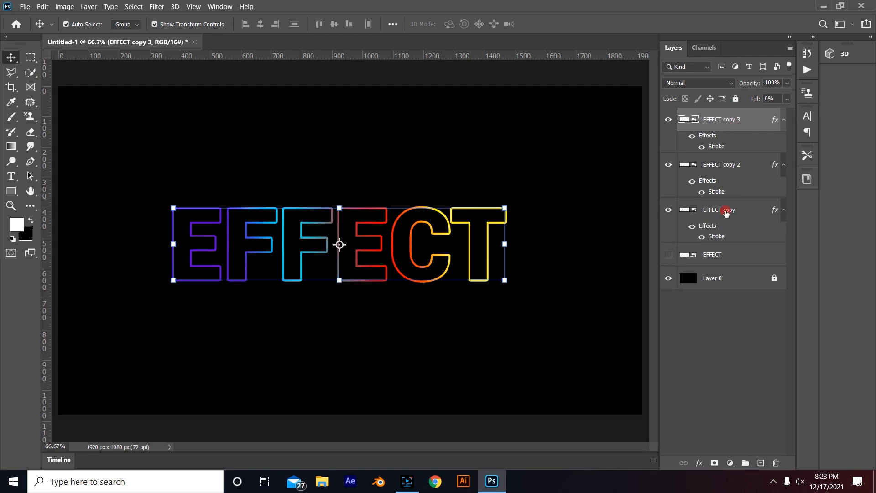
left_click(726, 213, "shift")
right_click(726, 167)
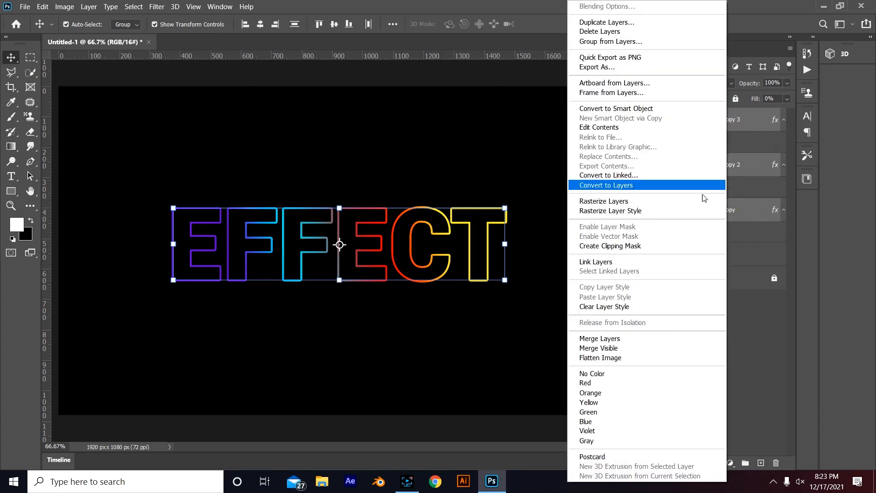
left_click(652, 343)
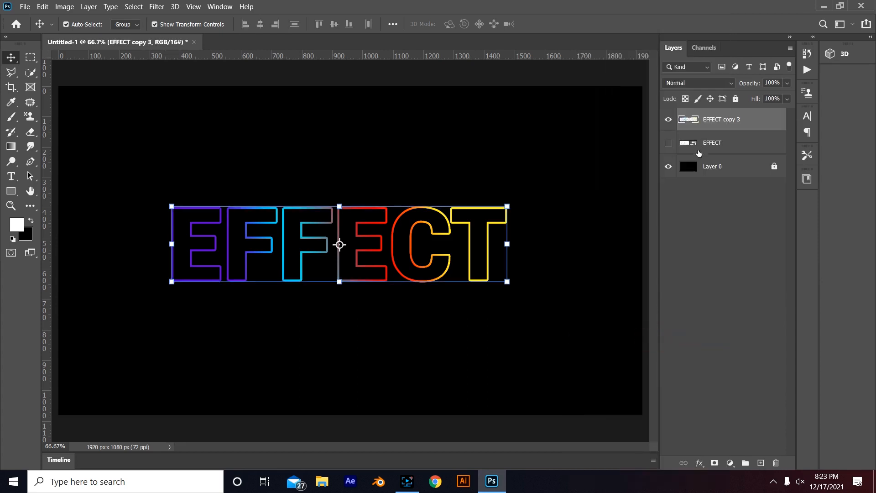
Duplicate the merged gradient-outlined EFFECT layer
key("ctrl+j")
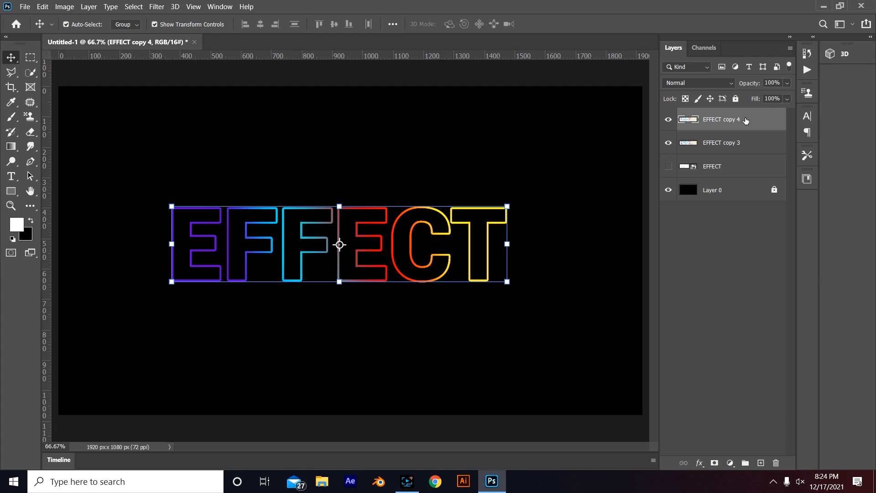
Try a Zoom Radial Blur with amount 23 and Best quality on the EFFECT copy 4 layer, and undo it
left_click(153, 7)
mouse_move(187, 132)
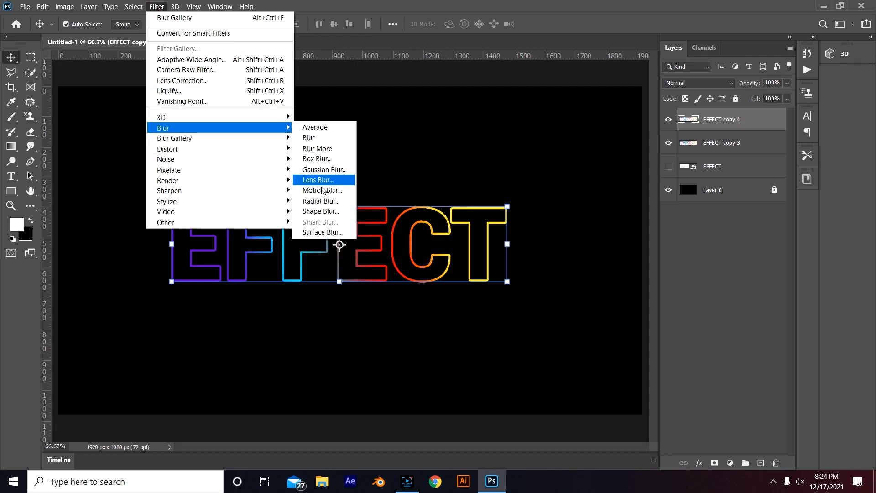
left_click(328, 202)
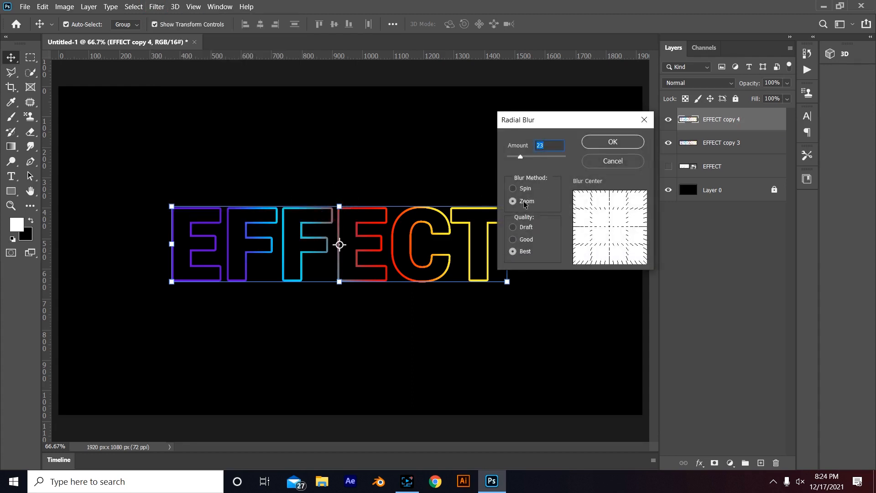
left_click(613, 142)
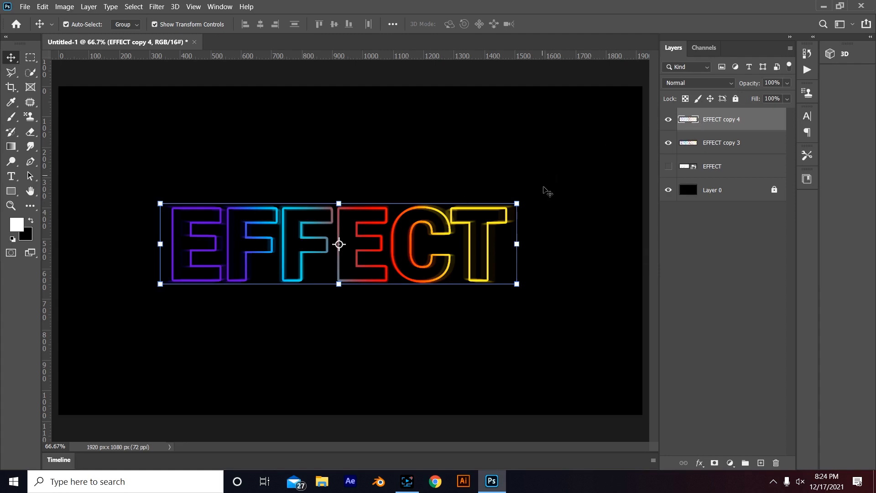
key("ctrl+z")
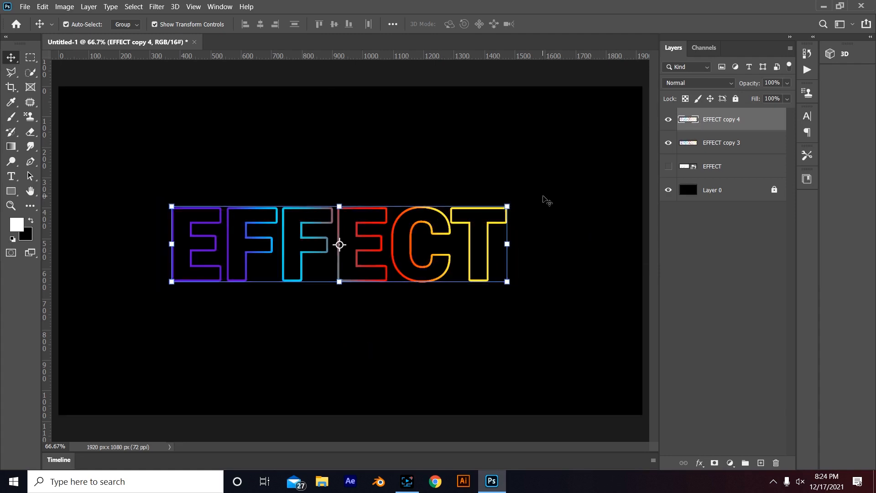
Convert EFFECT copy 4 to a smart object and apply a Zoom Radial Blur with amount 23 and Best quality
right_click(710, 132)
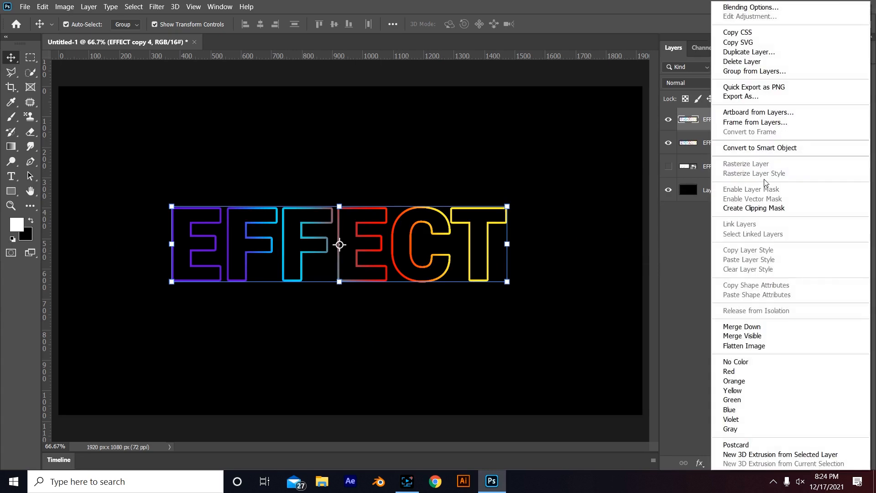
left_click(758, 147)
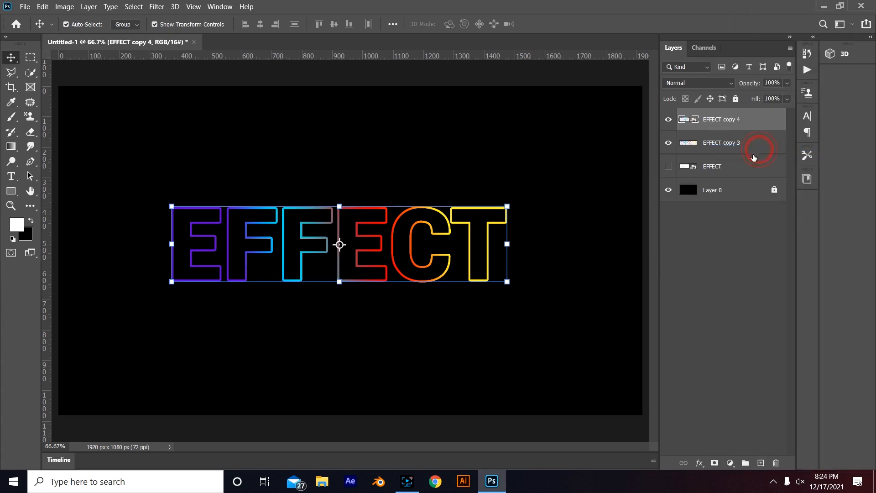
left_click(157, 6)
mouse_move(187, 130)
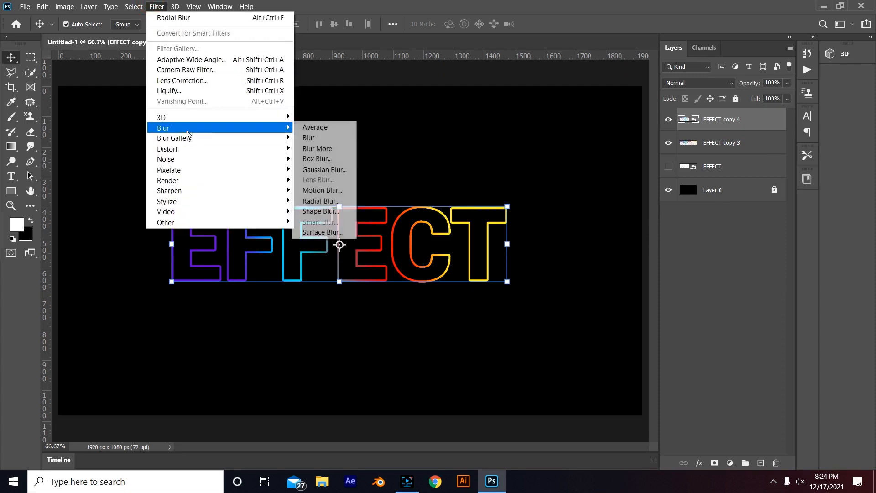
left_click(322, 200)
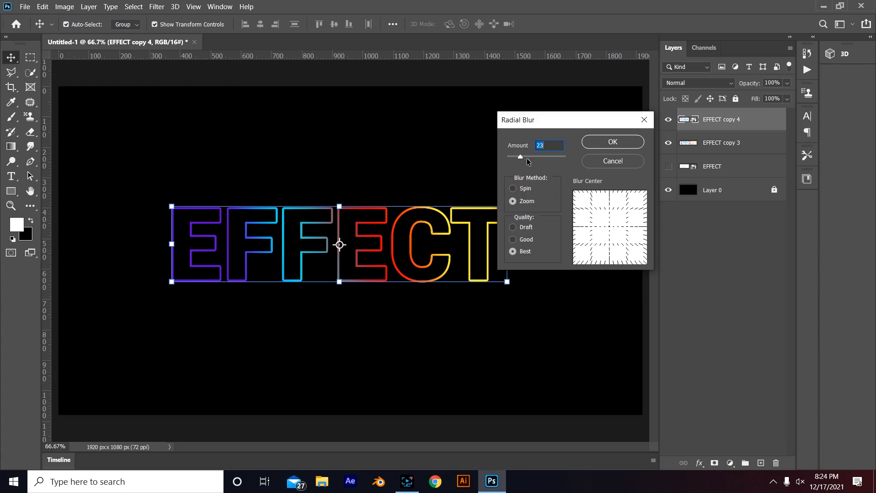
left_click(613, 142)
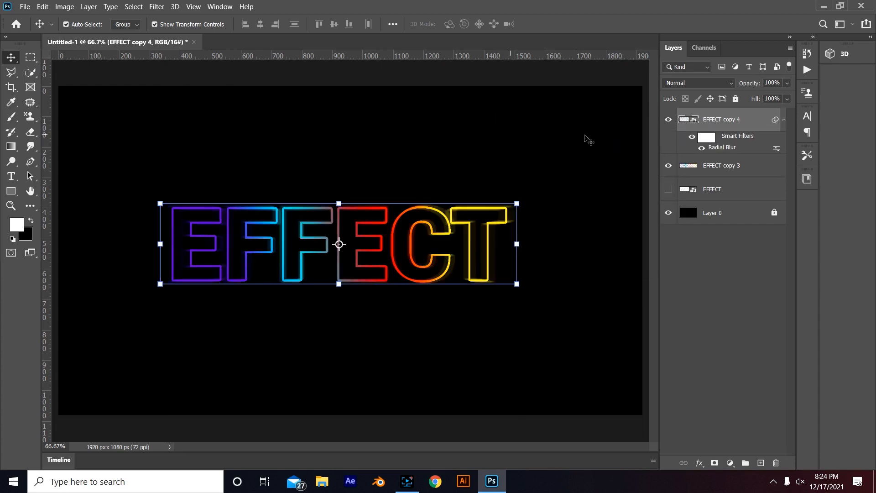
Strengthen the Radial Blur smart filter on EFFECT copy 4 by raising its amount to 54 and a little beyond, and deselect the layer
double_click(720, 148)
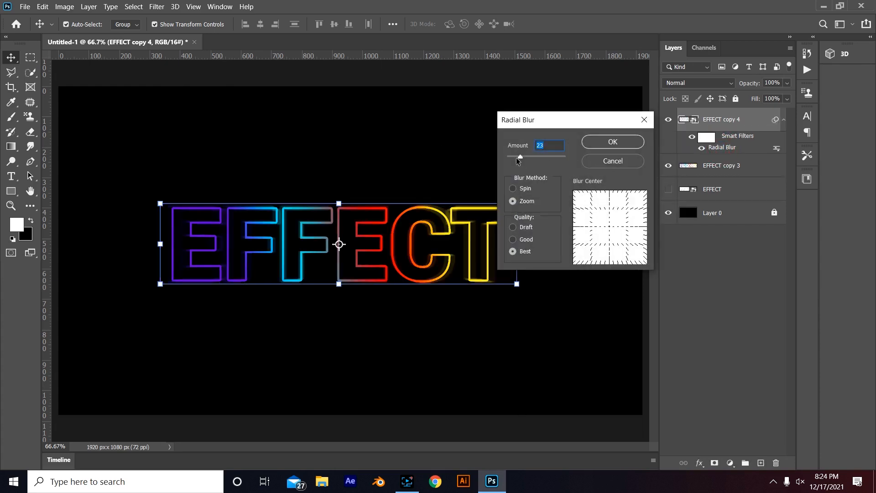
left_click_drag(524, 157, 536, 157)
left_click(599, 143)
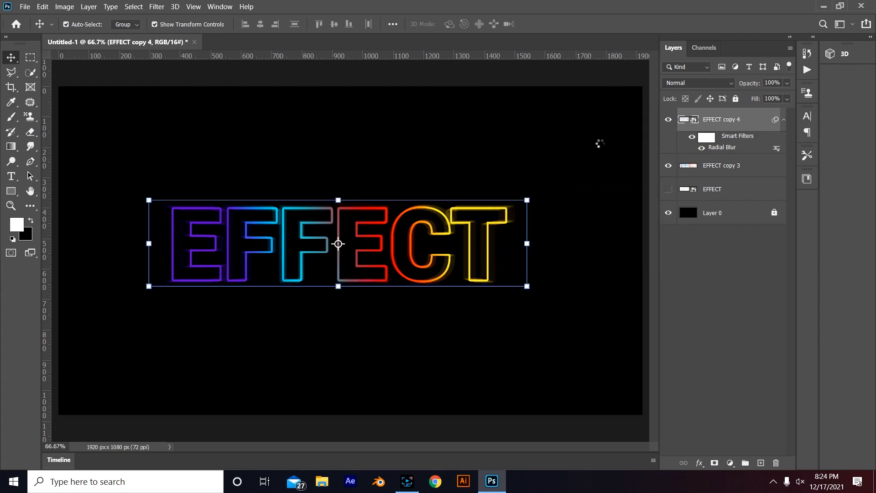
double_click(722, 148)
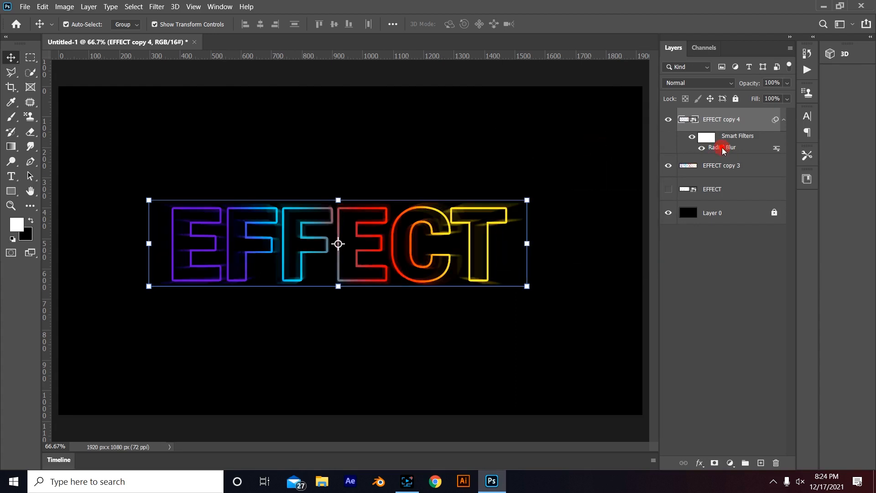
left_click_drag(532, 157, 537, 157)
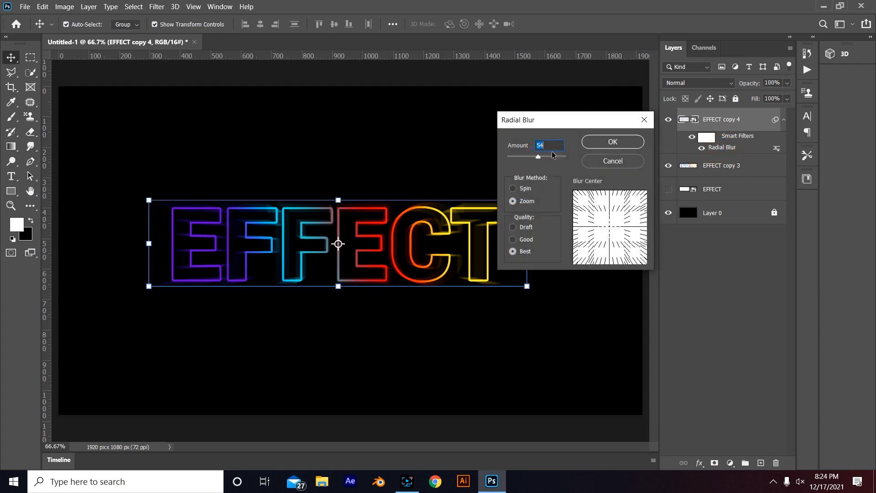
left_click(626, 143)
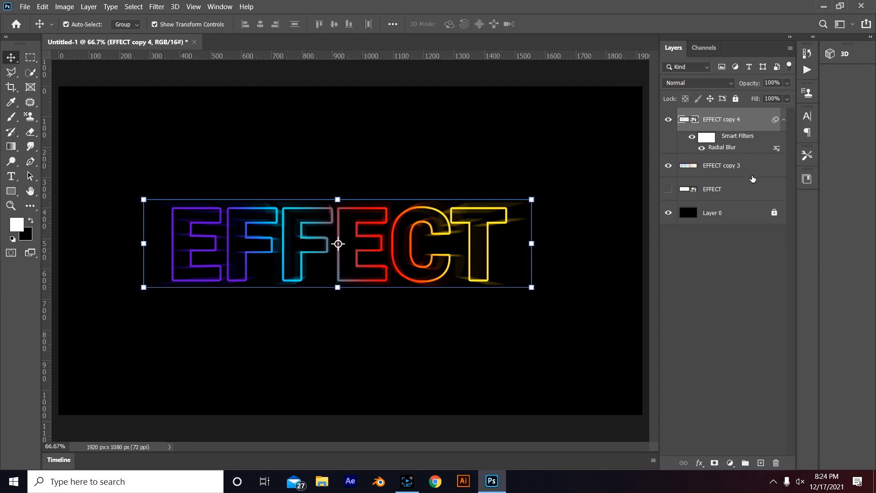
left_click(715, 260)
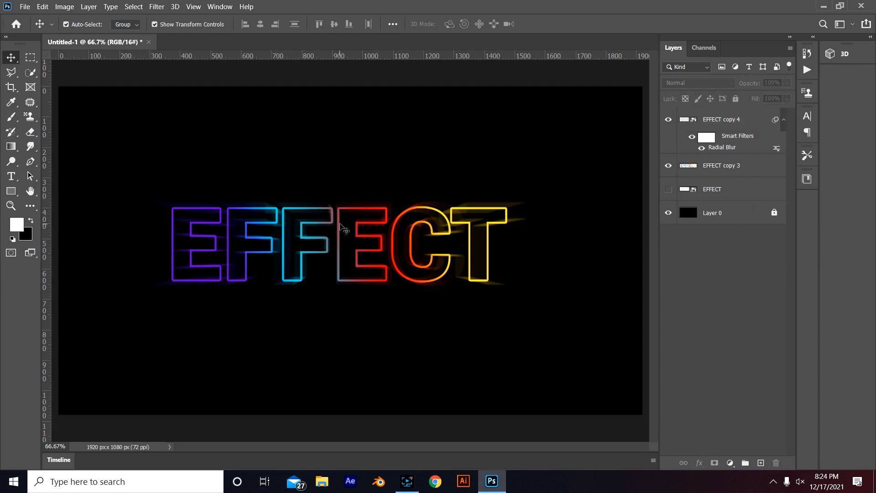
Try moving the blurred EFFECT text slightly upward, undo the move, and briefly show the hidden white EFFECT layer
left_click_drag(343, 229, 340, 210)
key("ctrl+z")
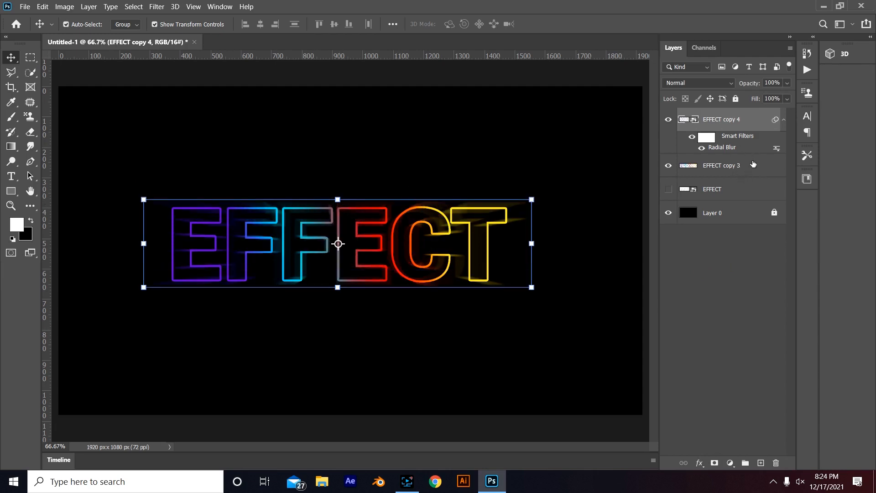
left_click(729, 257)
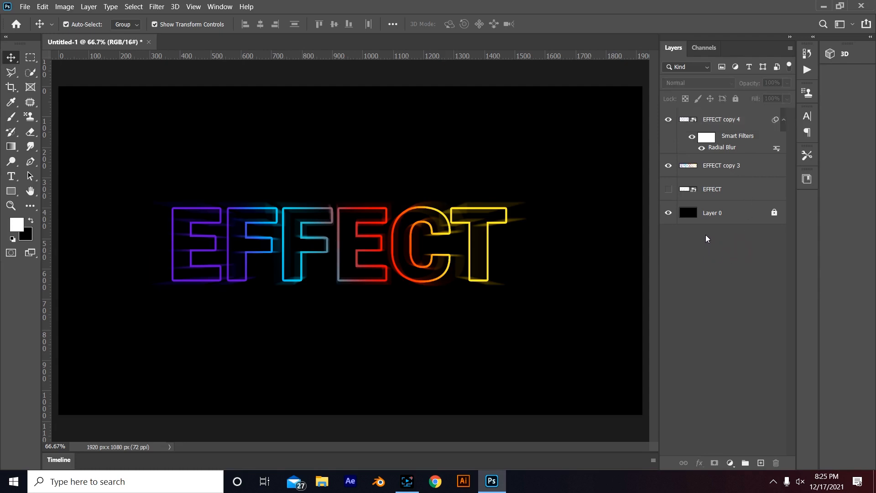
left_click(667, 189)
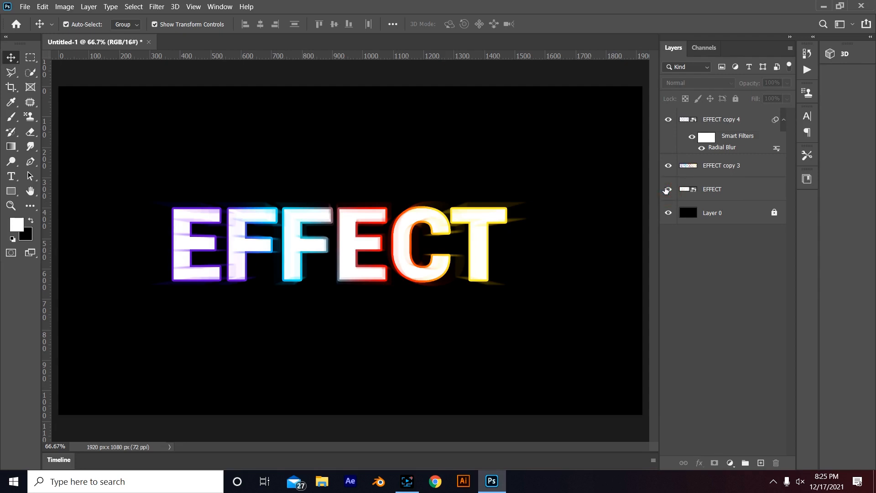
left_click(667, 188)
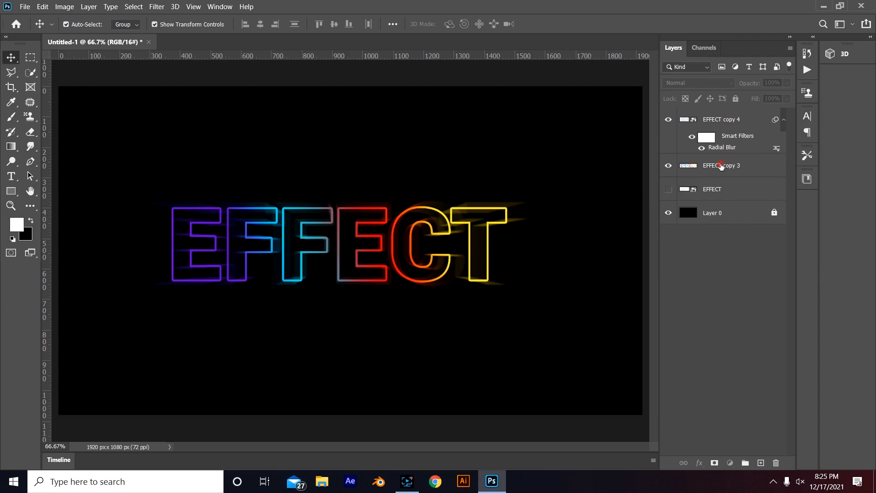
Duplicate the EFFECT copy 3 layer and lock the blurred EFFECT copy 4 layer
left_click(720, 167)
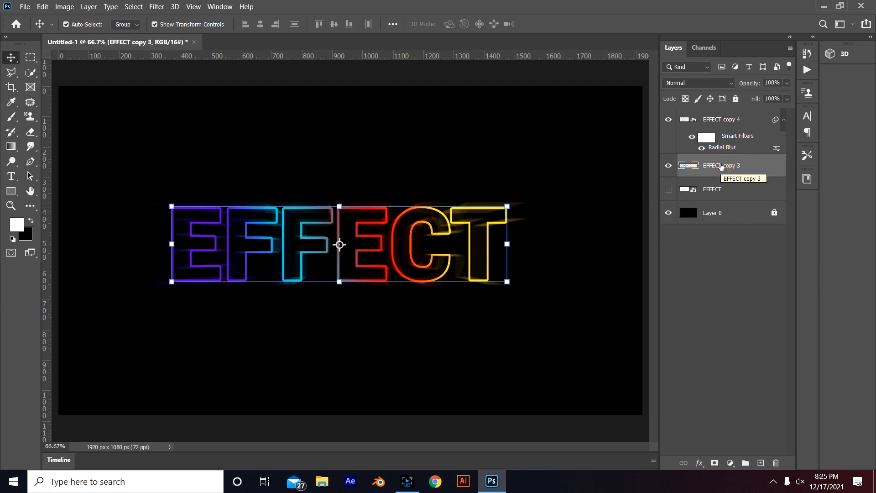
left_click_drag(721, 166, 759, 462)
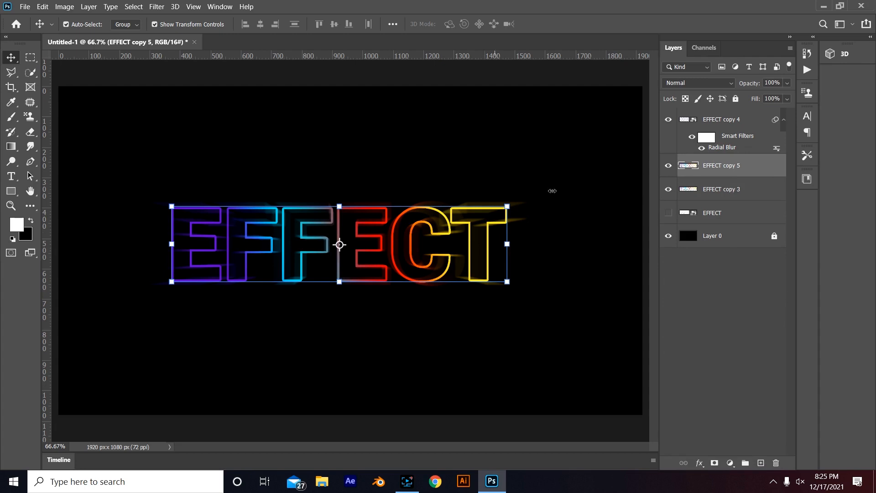
left_click(747, 123)
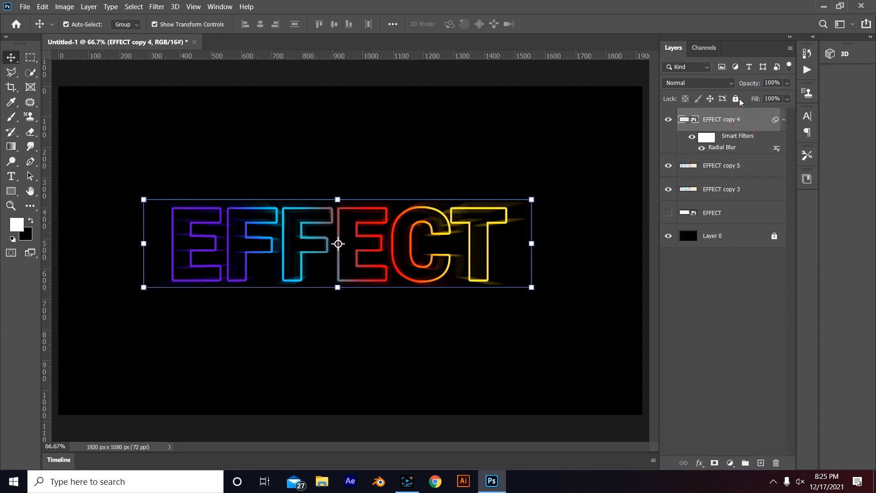
left_click(735, 98)
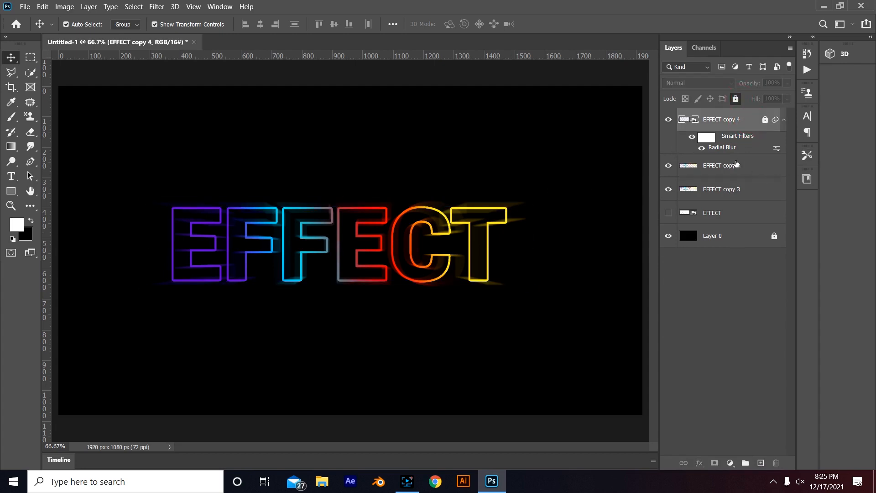
Skew the EFFECT copy 5 outline, moving its two upper corners below the word to form a slanted, flipped reflection
left_click(736, 165)
key("ctrl+t")
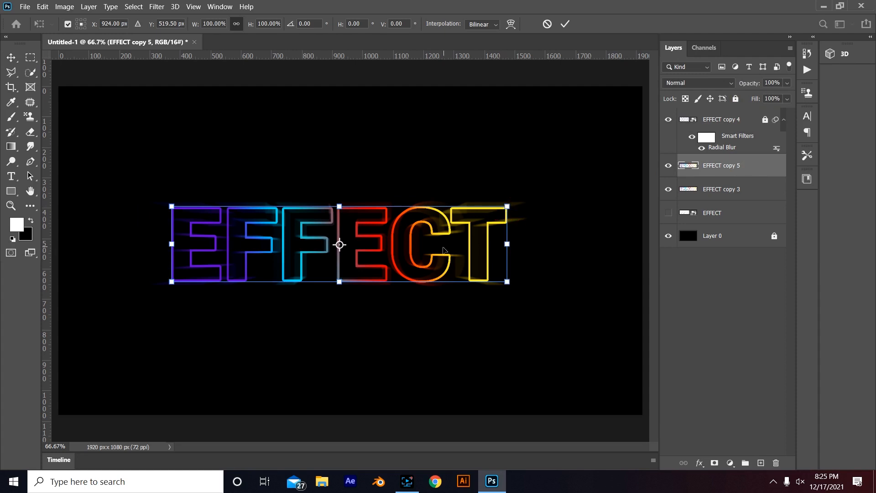
right_click(444, 249)
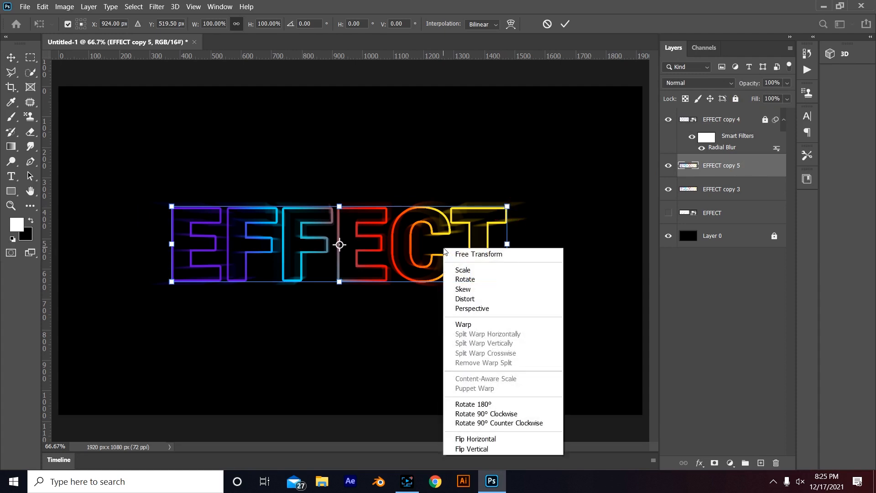
left_click(465, 290)
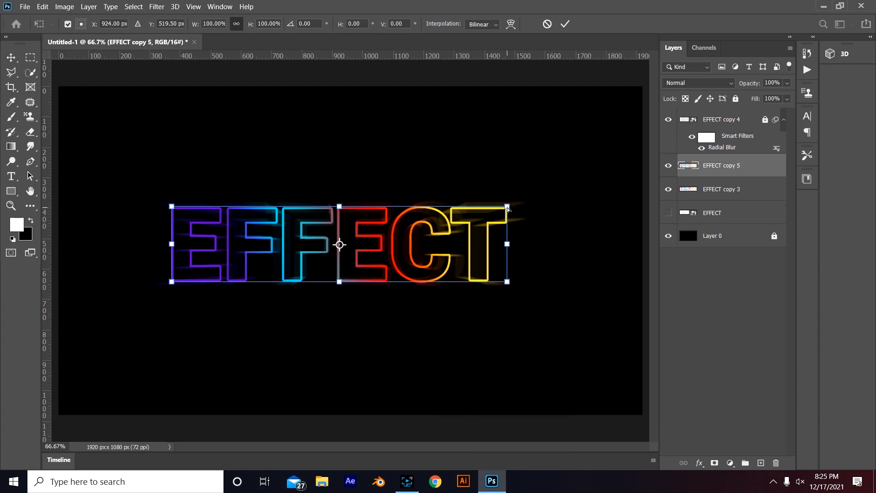
left_click_drag(508, 209, 471, 334)
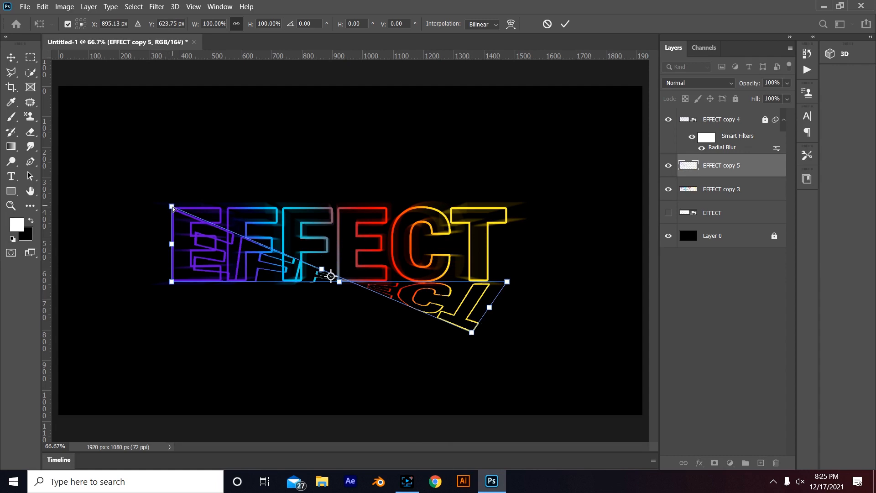
left_click_drag(172, 207, 101, 317)
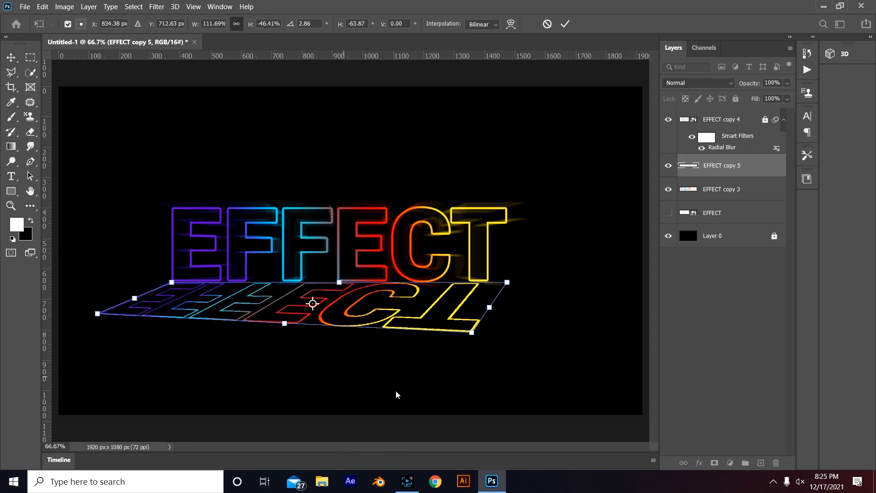
Refine the reflection's corners so its far edge runs level and its near edge follows the word's base, and apply the transform
left_click_drag(471, 334, 441, 318)
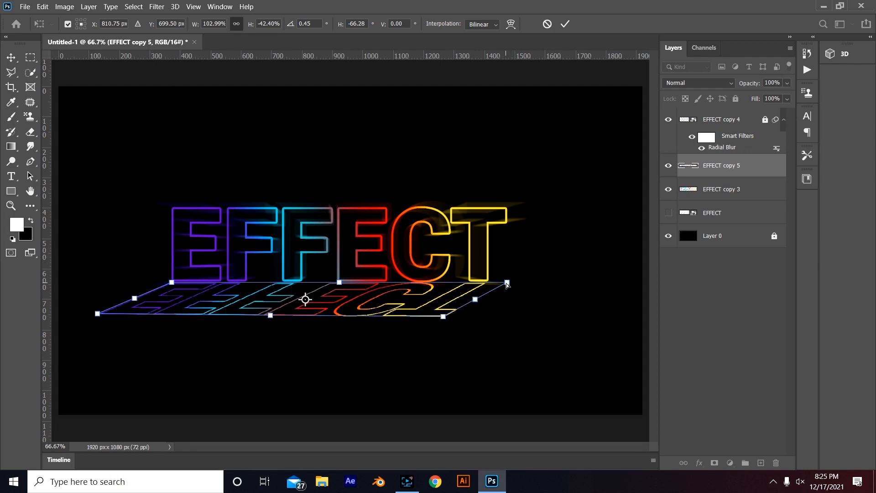
left_click_drag(507, 284, 512, 284)
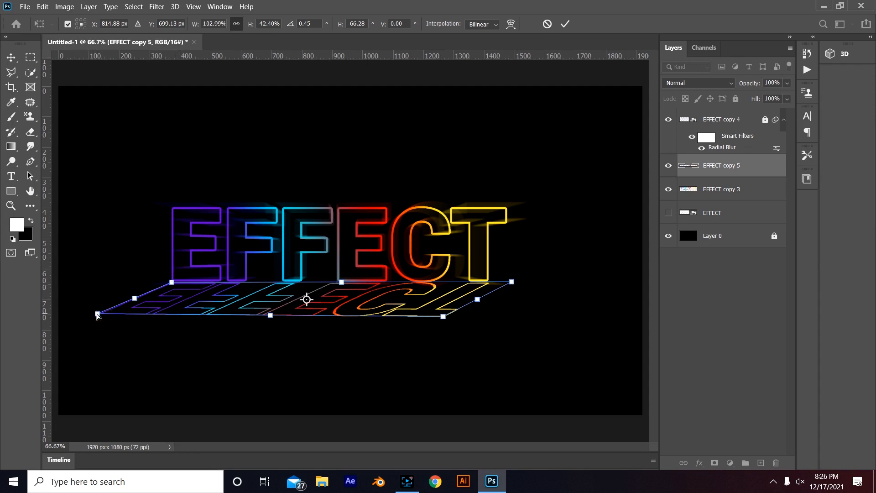
left_click_drag(97, 314, 100, 318)
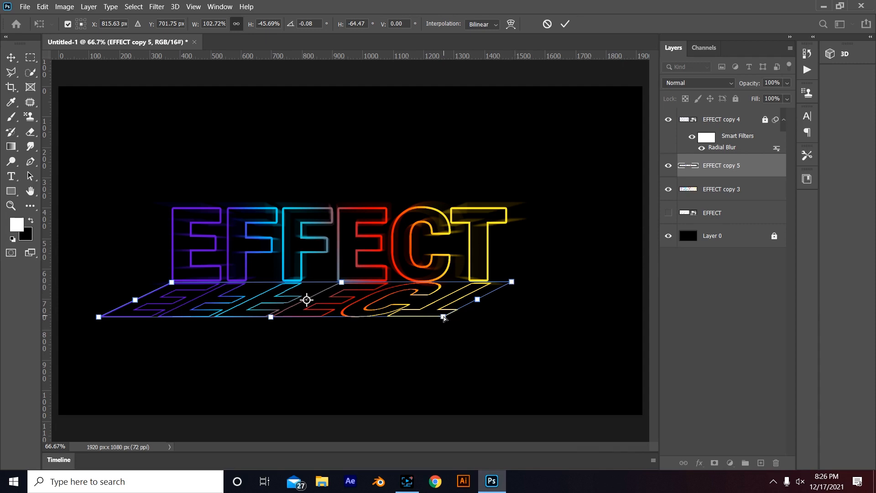
left_click_drag(444, 318, 446, 320)
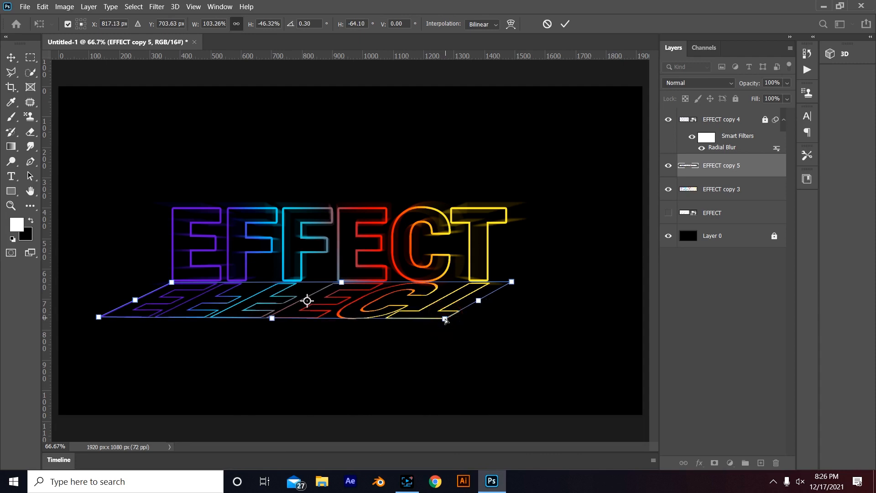
left_click_drag(446, 320, 443, 319)
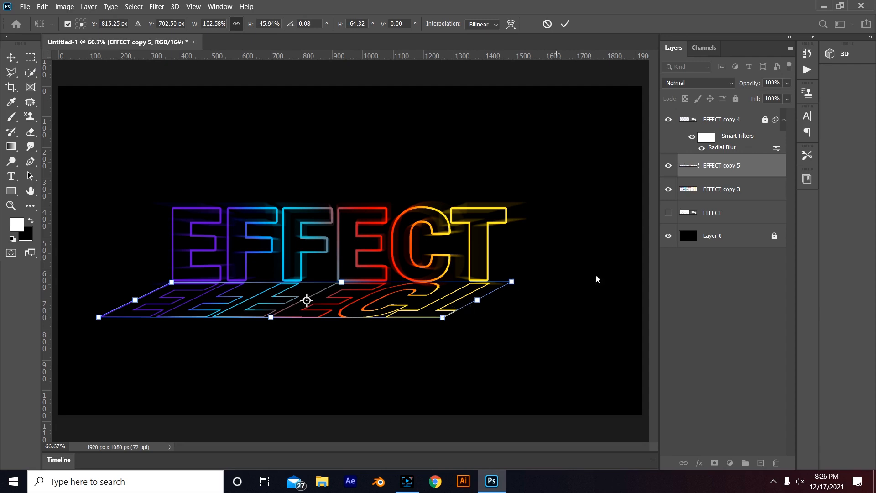
left_click(587, 214)
left_click(723, 309)
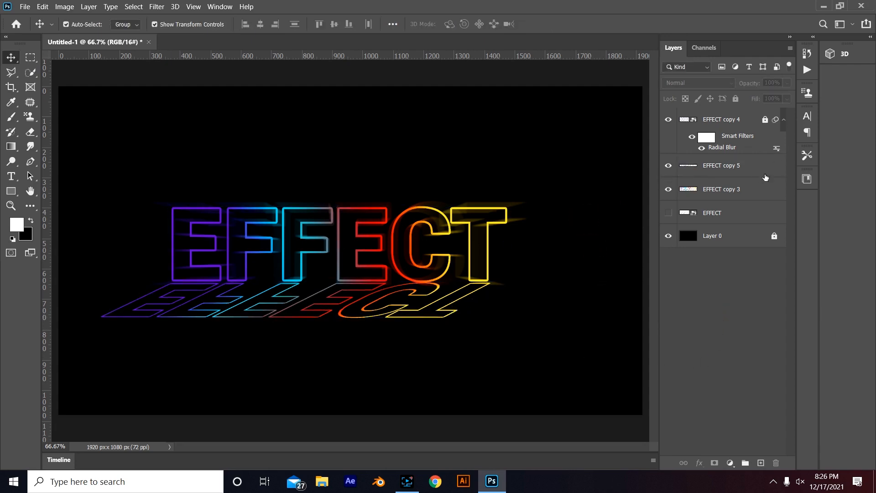
Lower the opacity of the EFFECT copy 5 reflection layer to 34% and deselect the layer
left_click(748, 167)
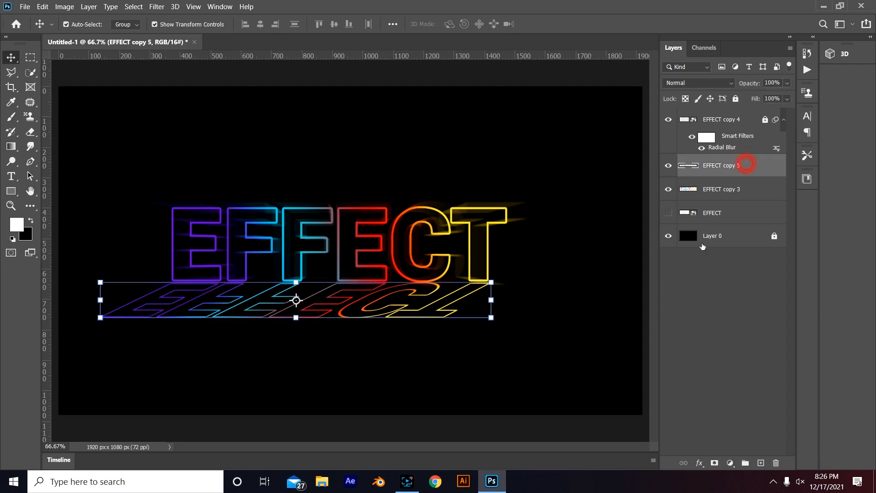
left_click(786, 83)
left_click_drag(785, 97, 755, 97)
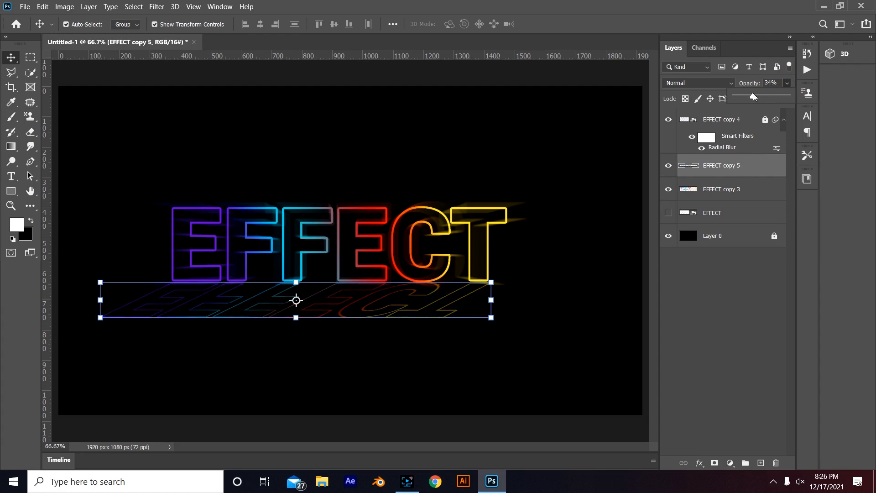
left_click(706, 336)
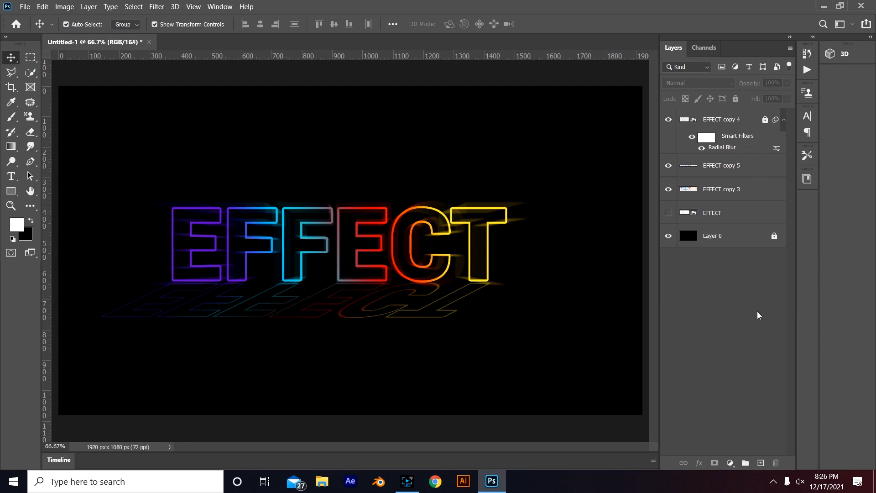
Unlock the EFFECT copy 4 layer and set its Radial Blur smart filter amount to 75, keeping the Zoom method and Best quality
left_click(731, 147)
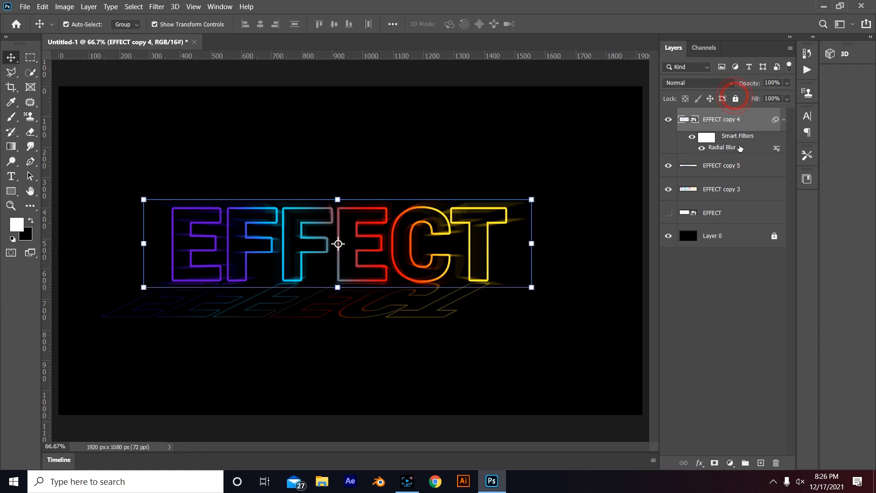
double_click(739, 148)
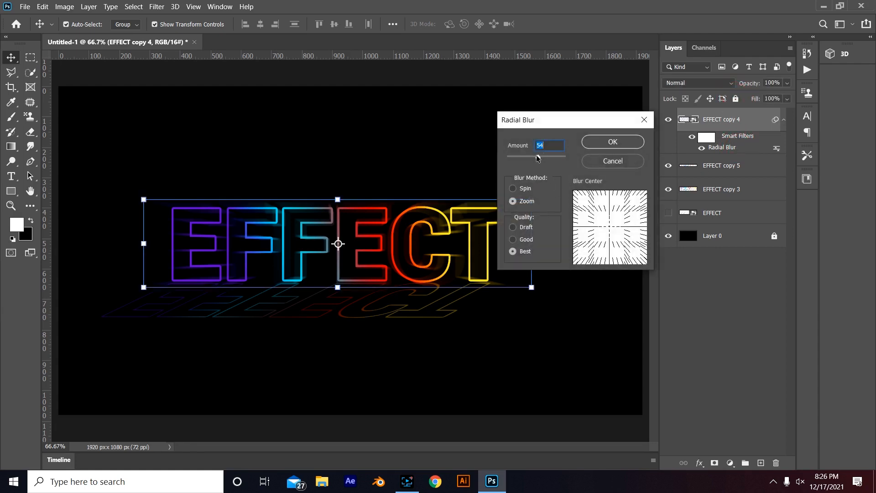
left_click_drag(537, 158, 549, 159)
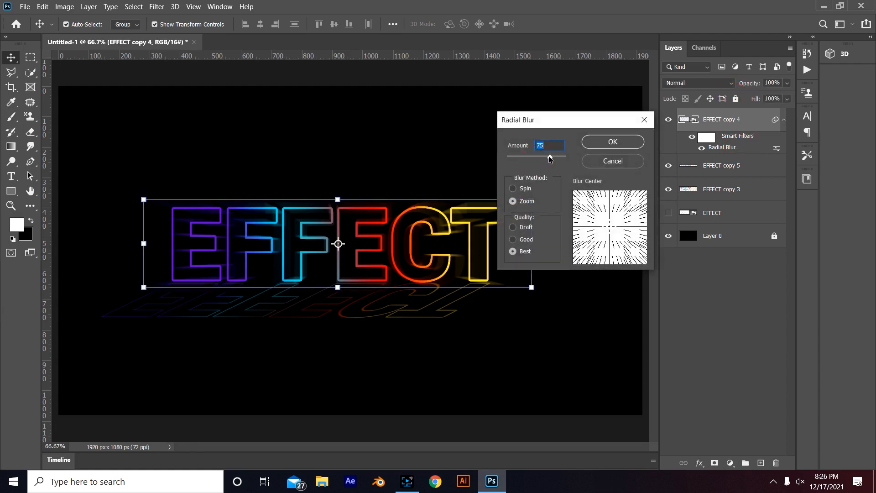
left_click(636, 142)
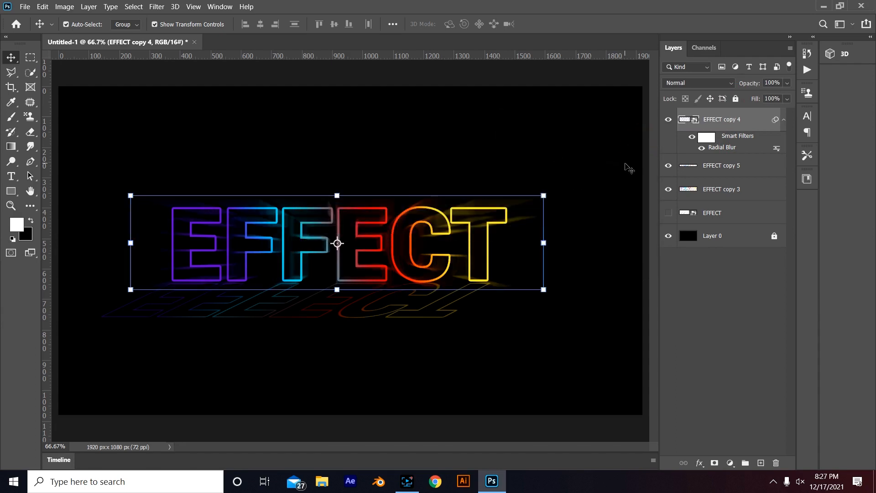
left_click(708, 281)
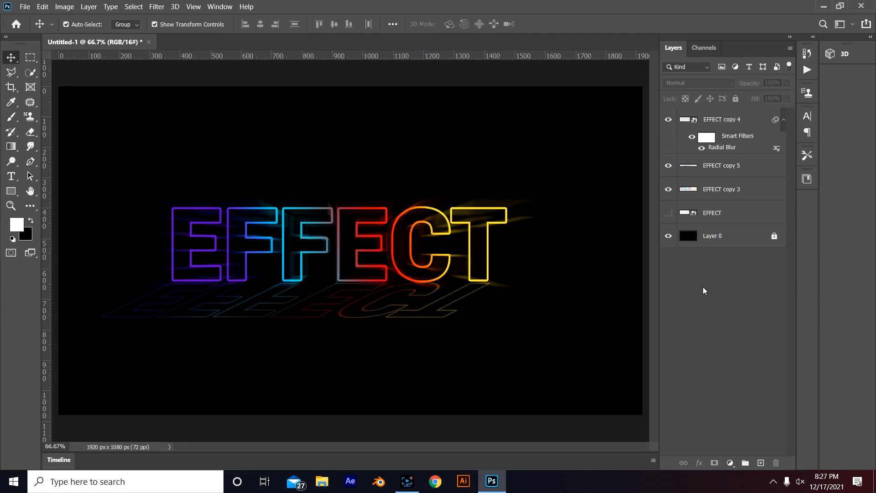